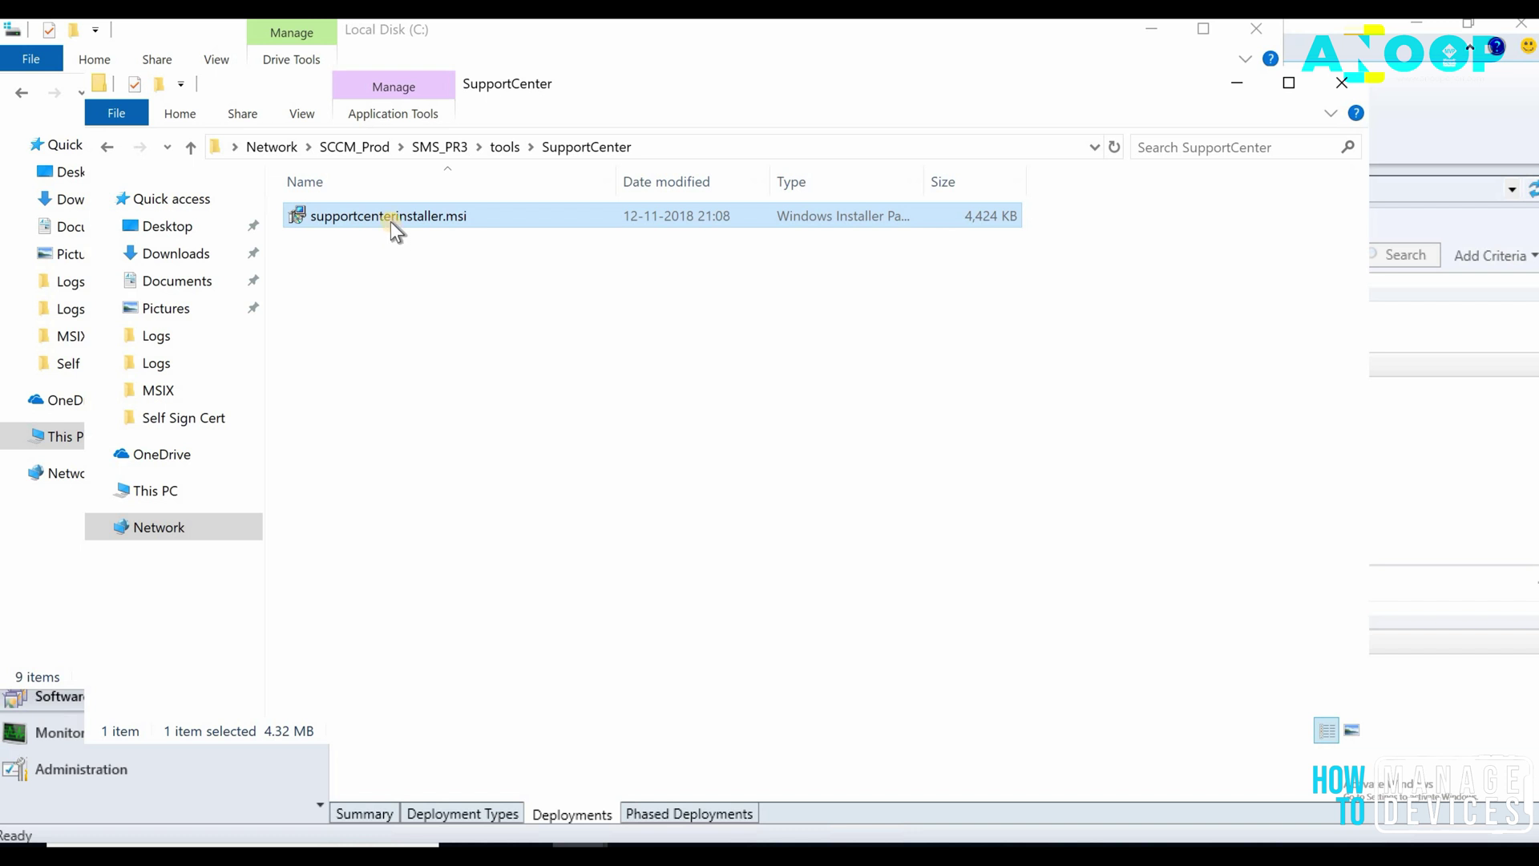
# Install Support Center from the msi package, accepting the licence and the UAC prompt.
pyautogui.rightClick(391, 222)
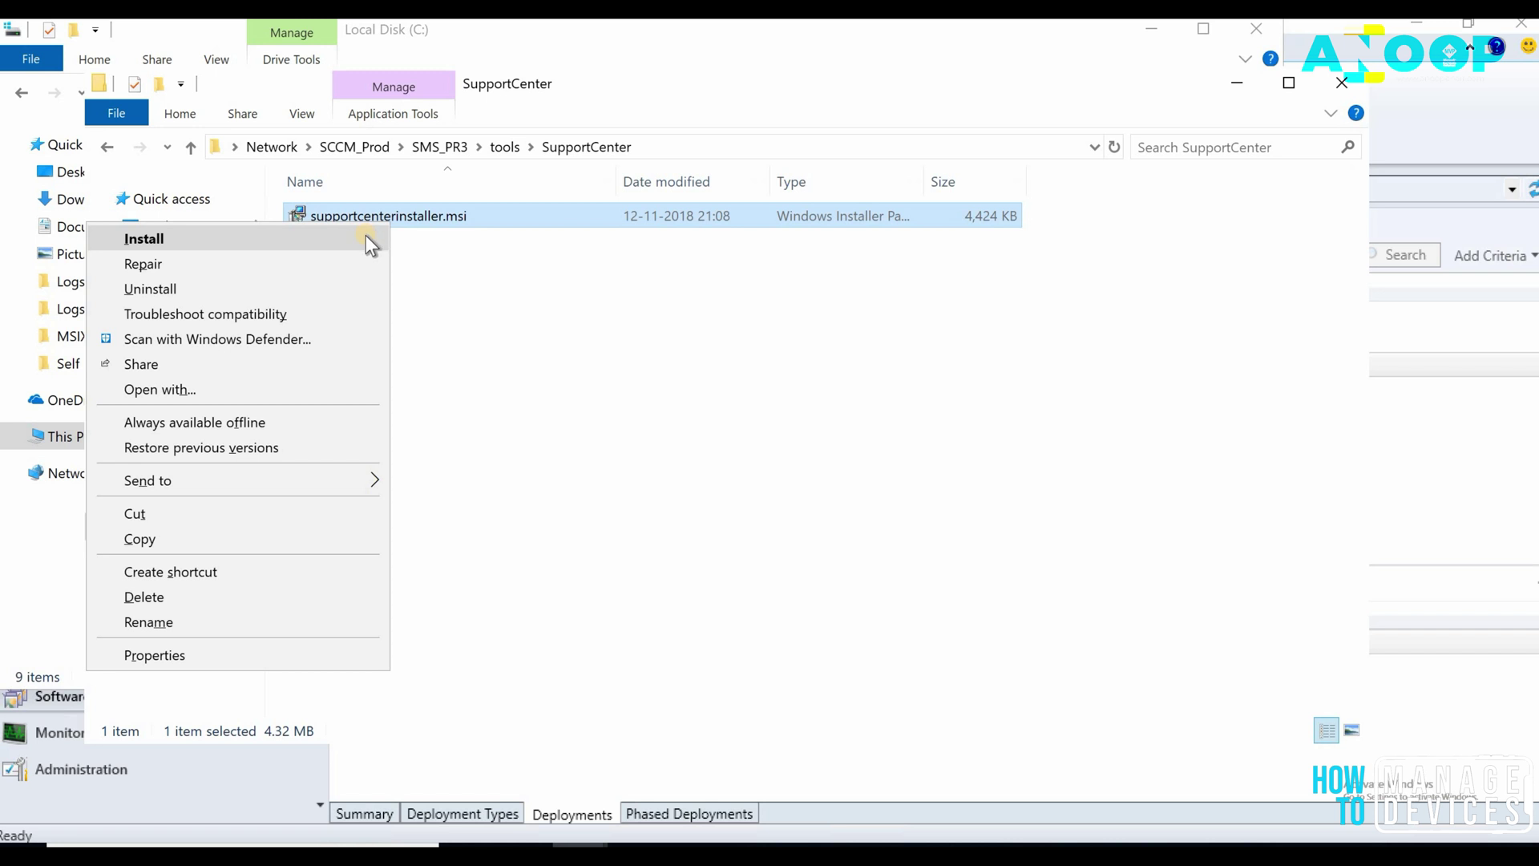
pyautogui.click(366, 237)
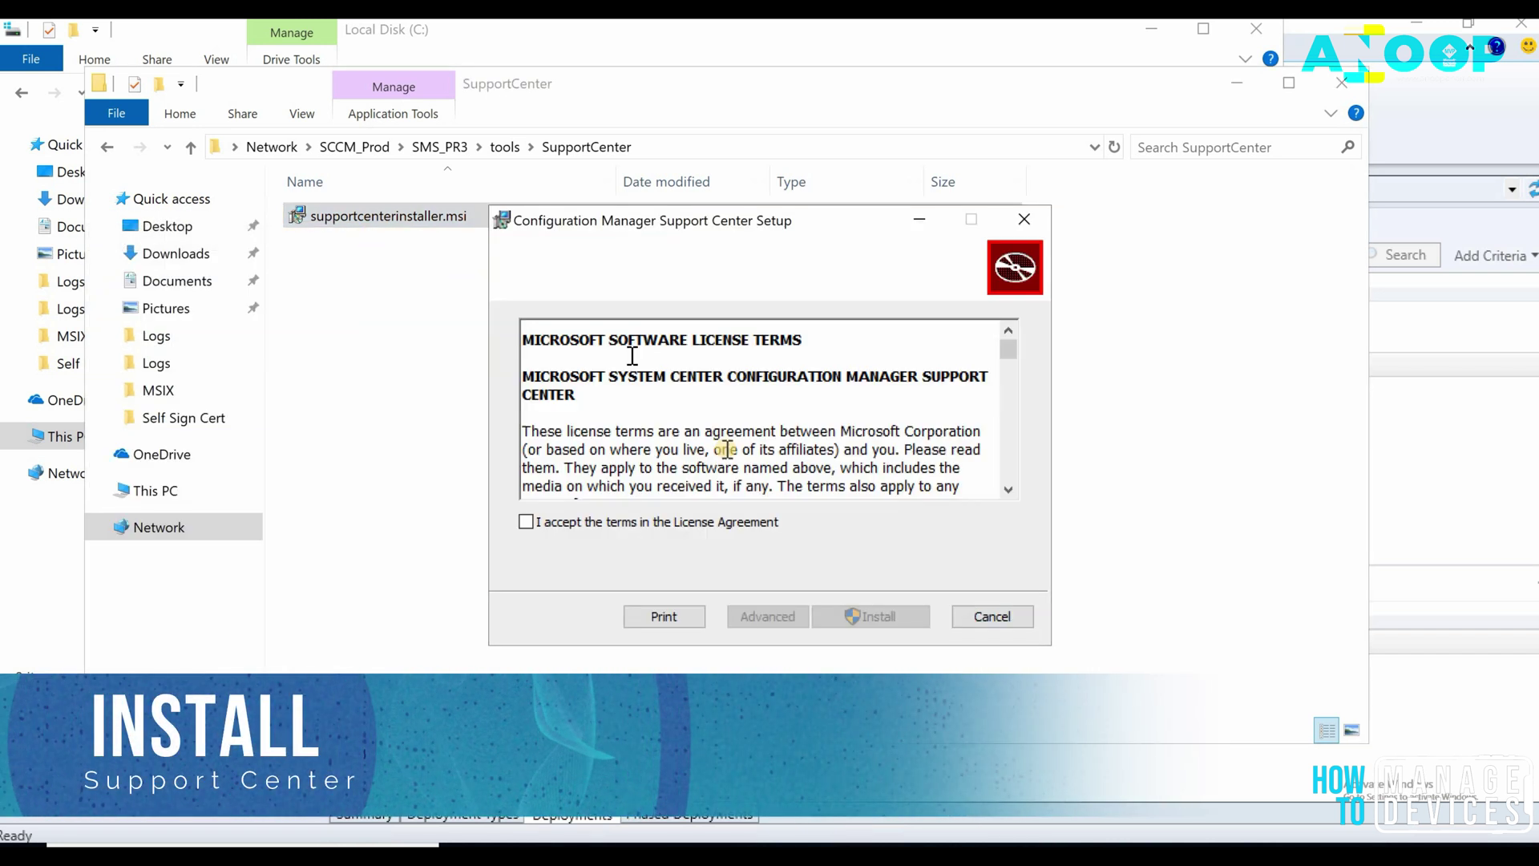
pyautogui.click(689, 522)
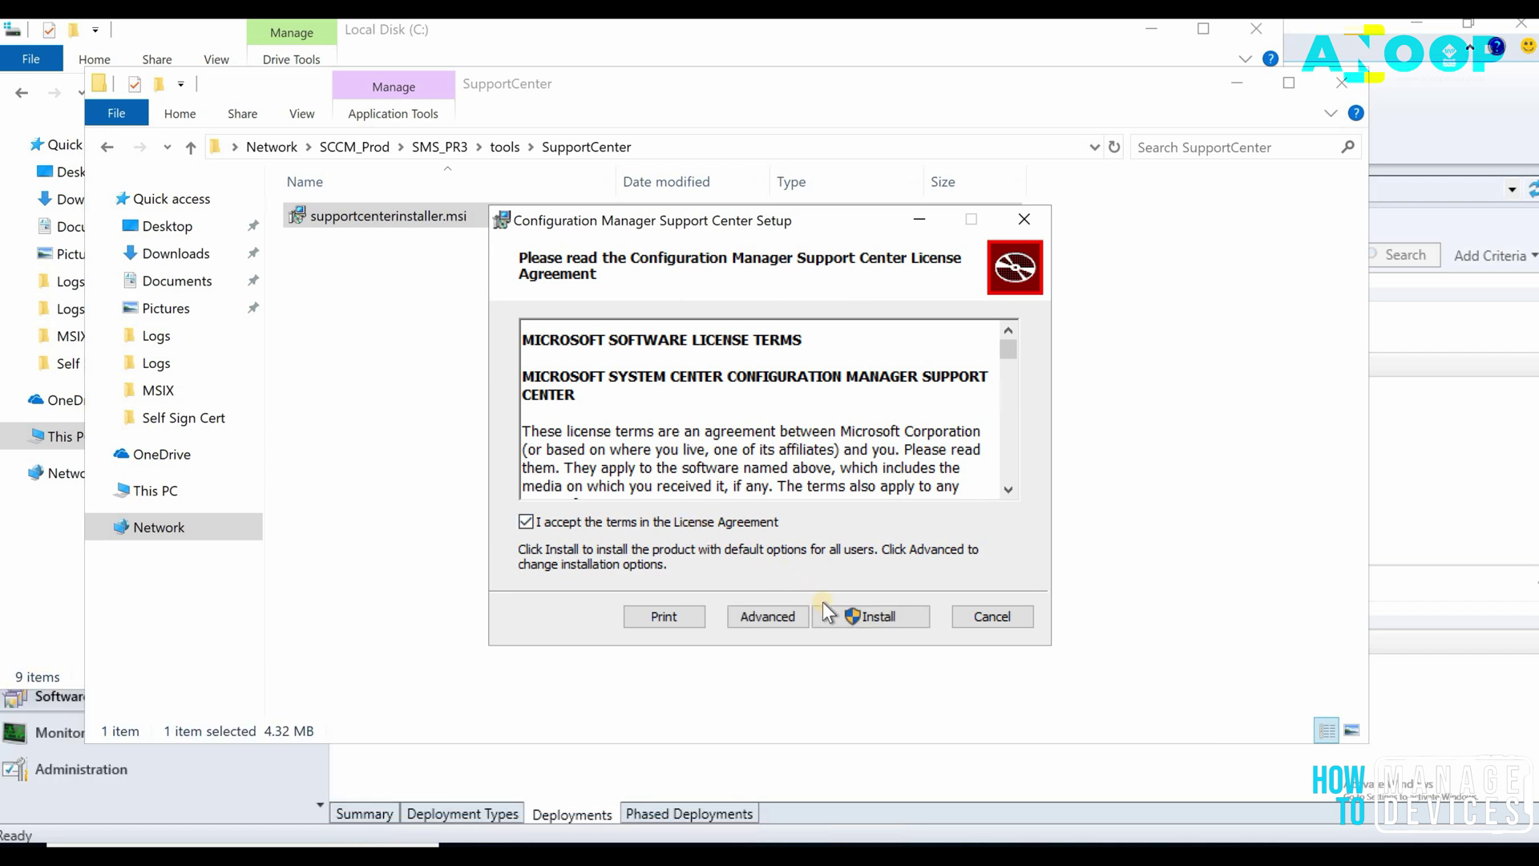
pyautogui.click(843, 617)
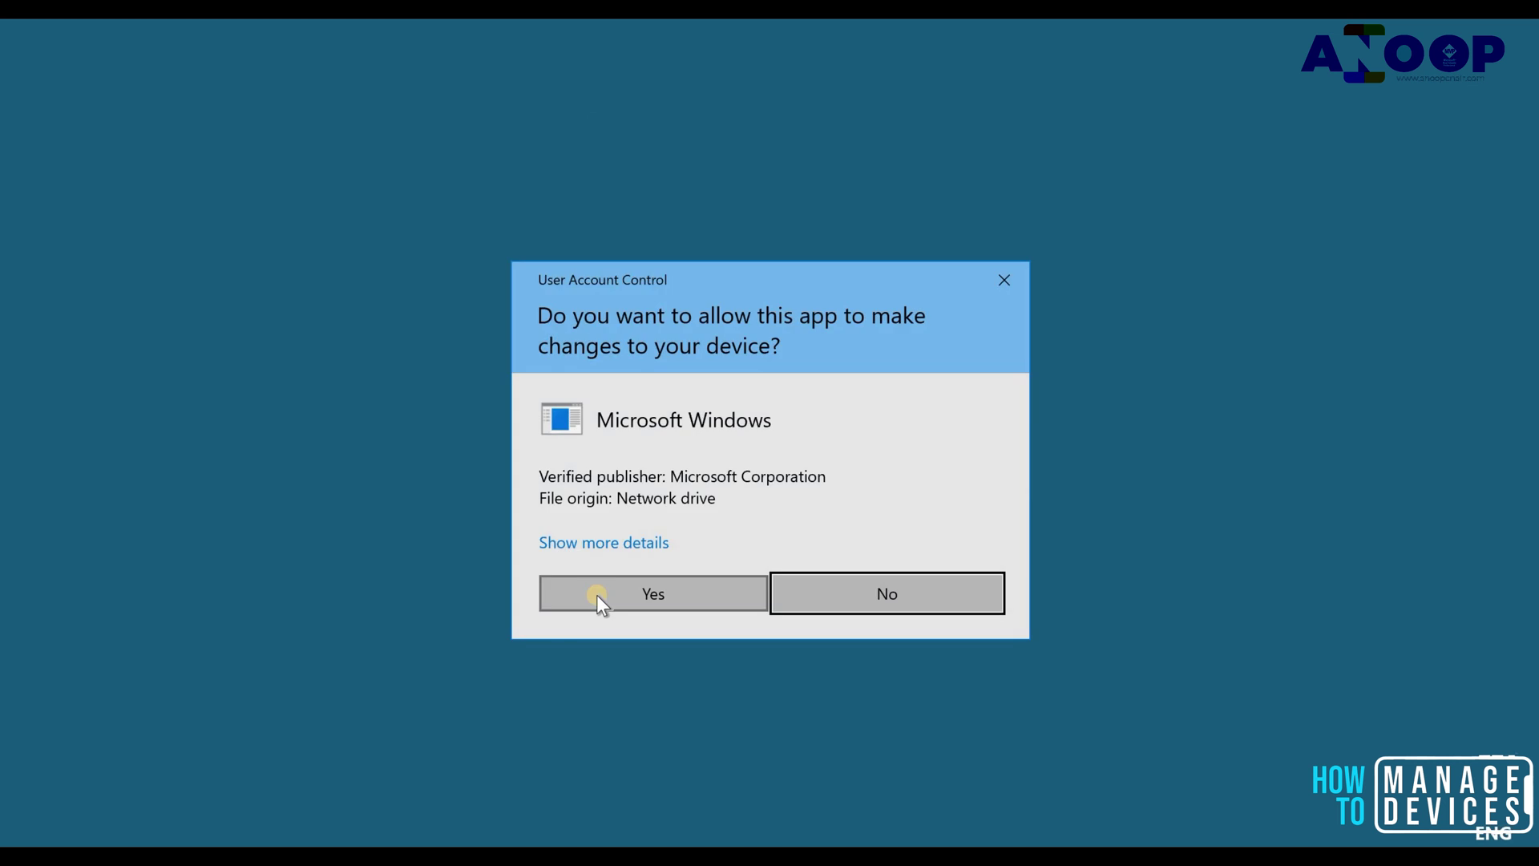
pyautogui.click(597, 596)
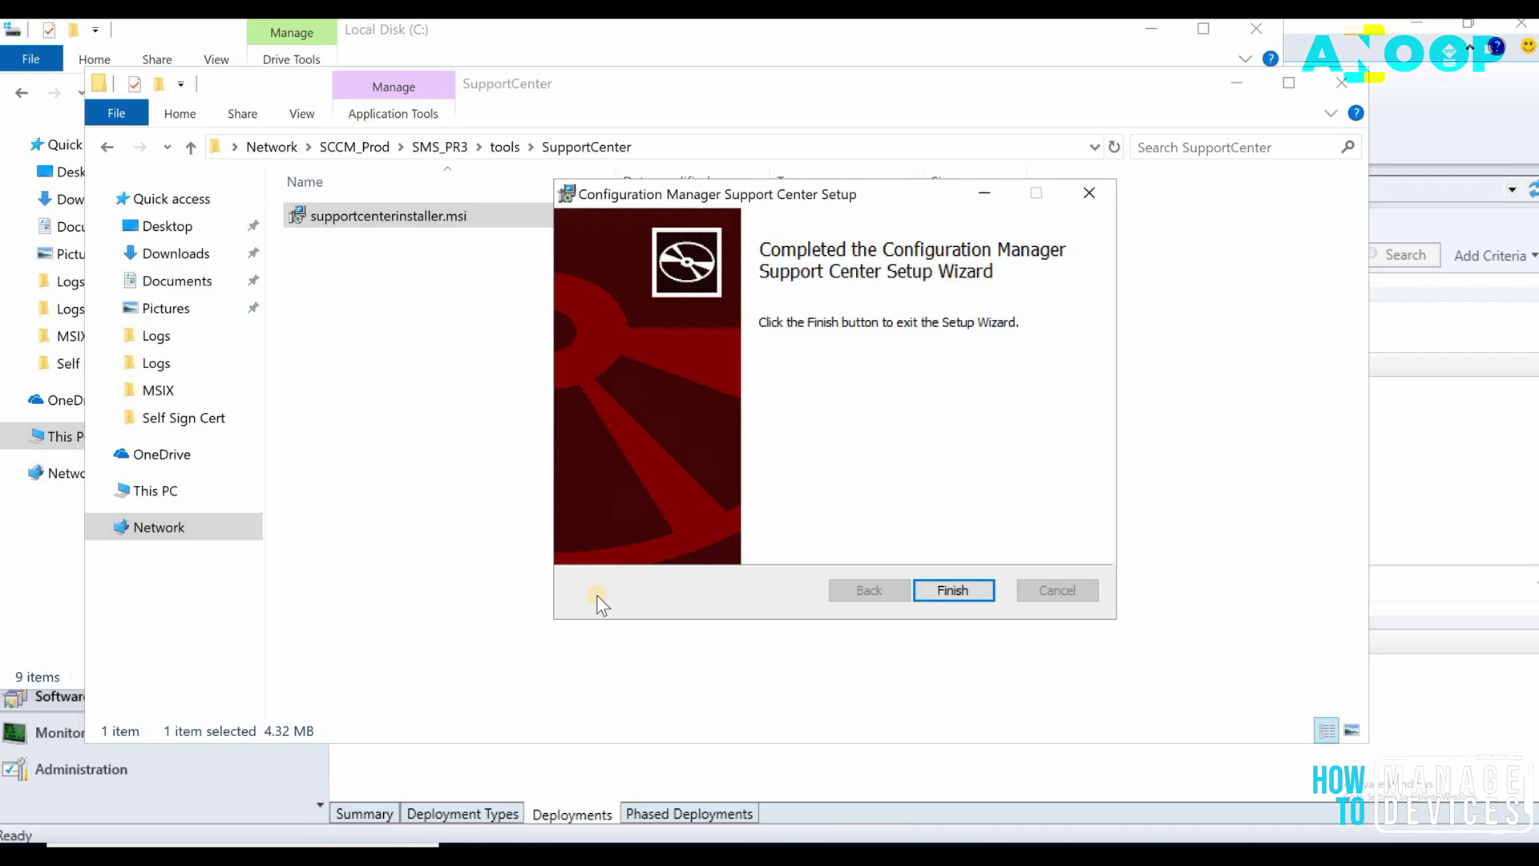
pyautogui.click(967, 596)
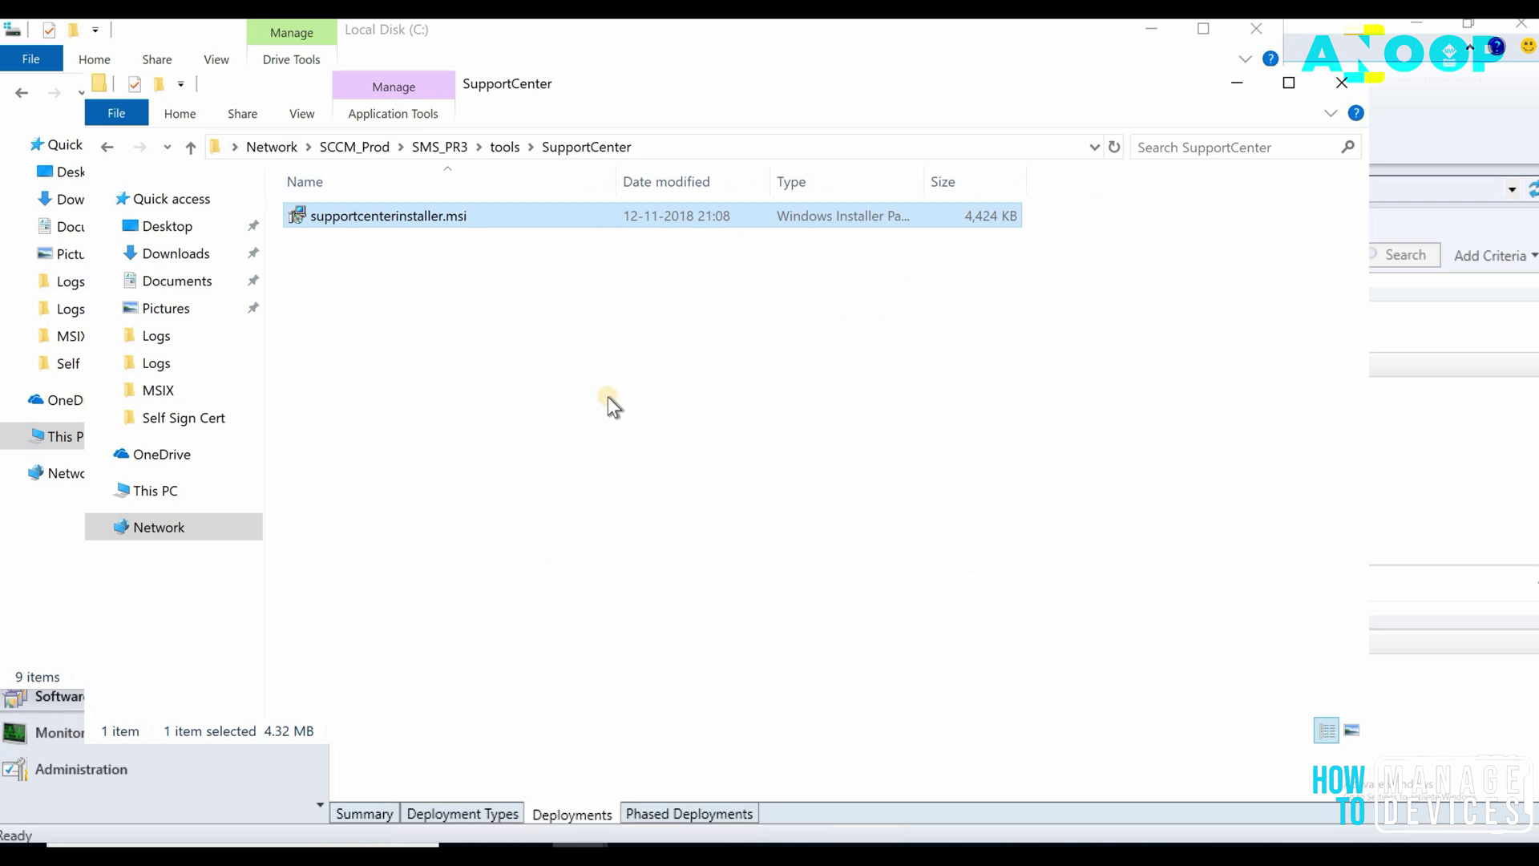
# Launch Support Center from the Start menu's Recently added list.
pyautogui.click(19, 841)
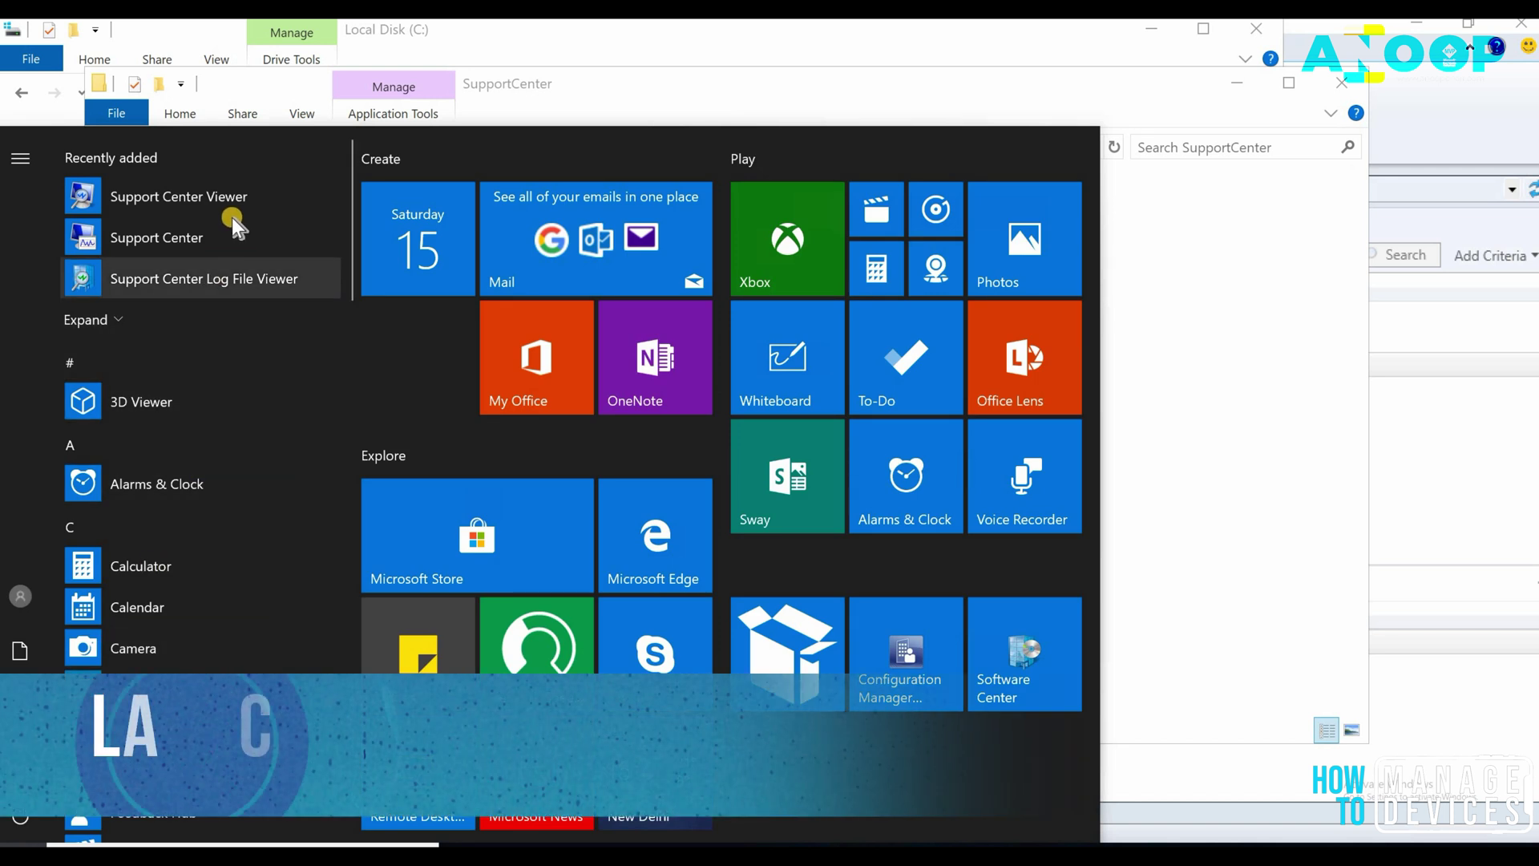
pyautogui.click(191, 240)
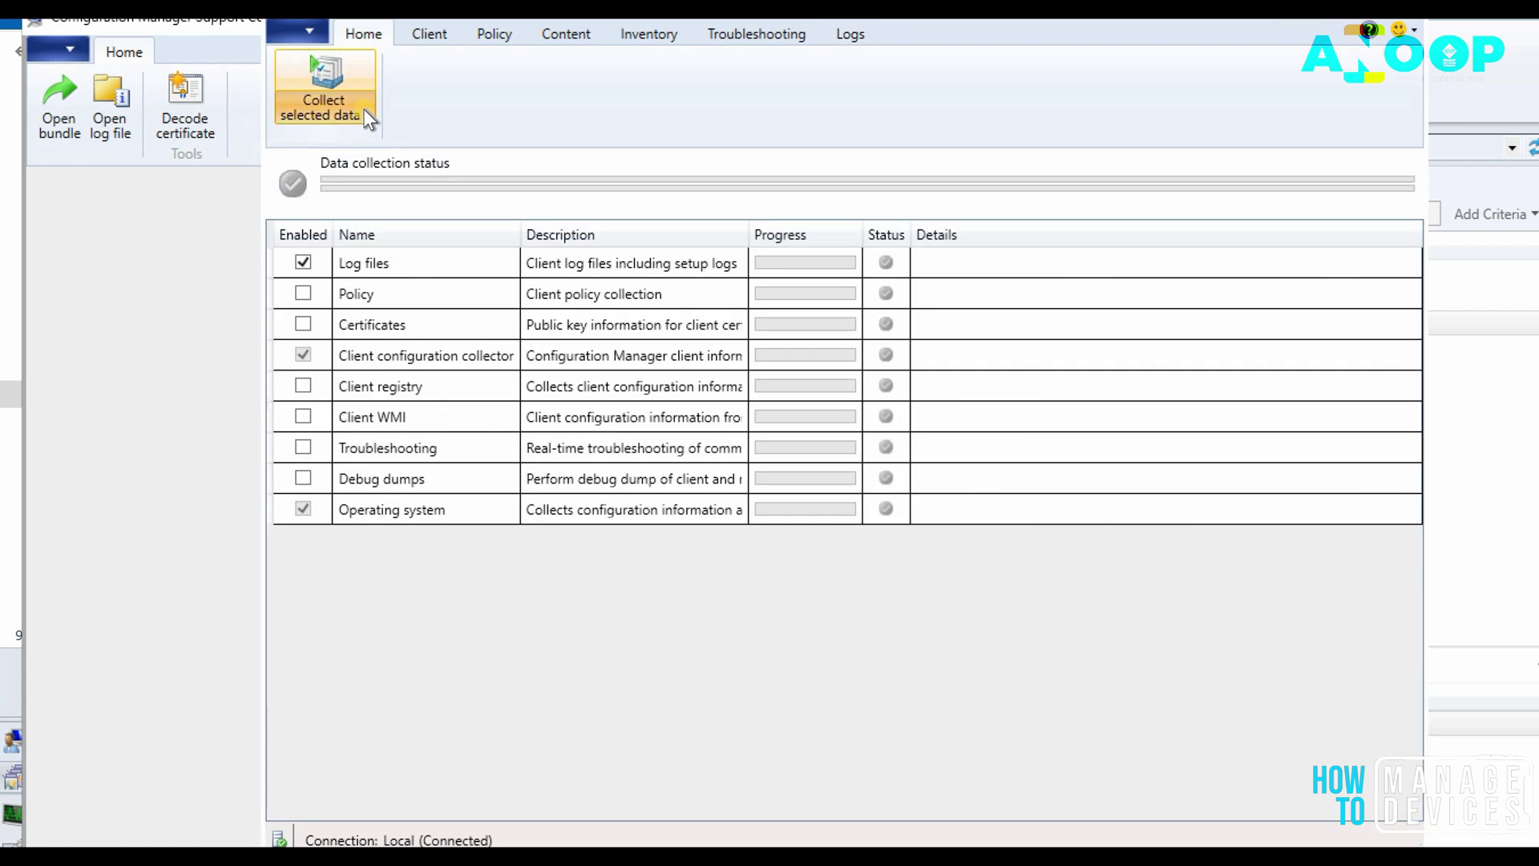
# Collect Log files, Client configuration and Operating system data and save the bundle zip to the Desktop.
pyautogui.click(364, 110)
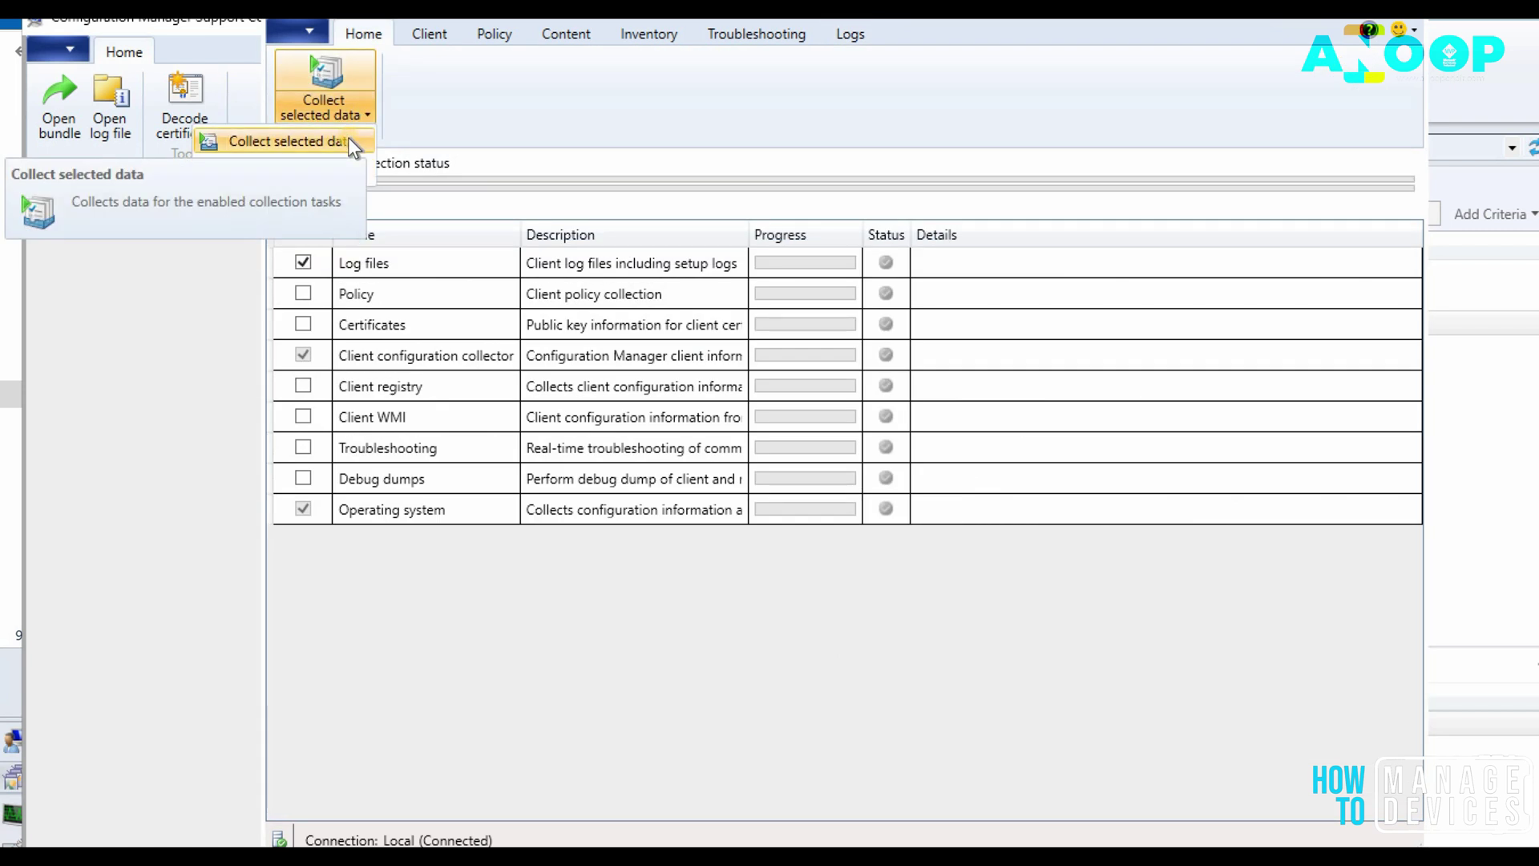
pyautogui.click(350, 141)
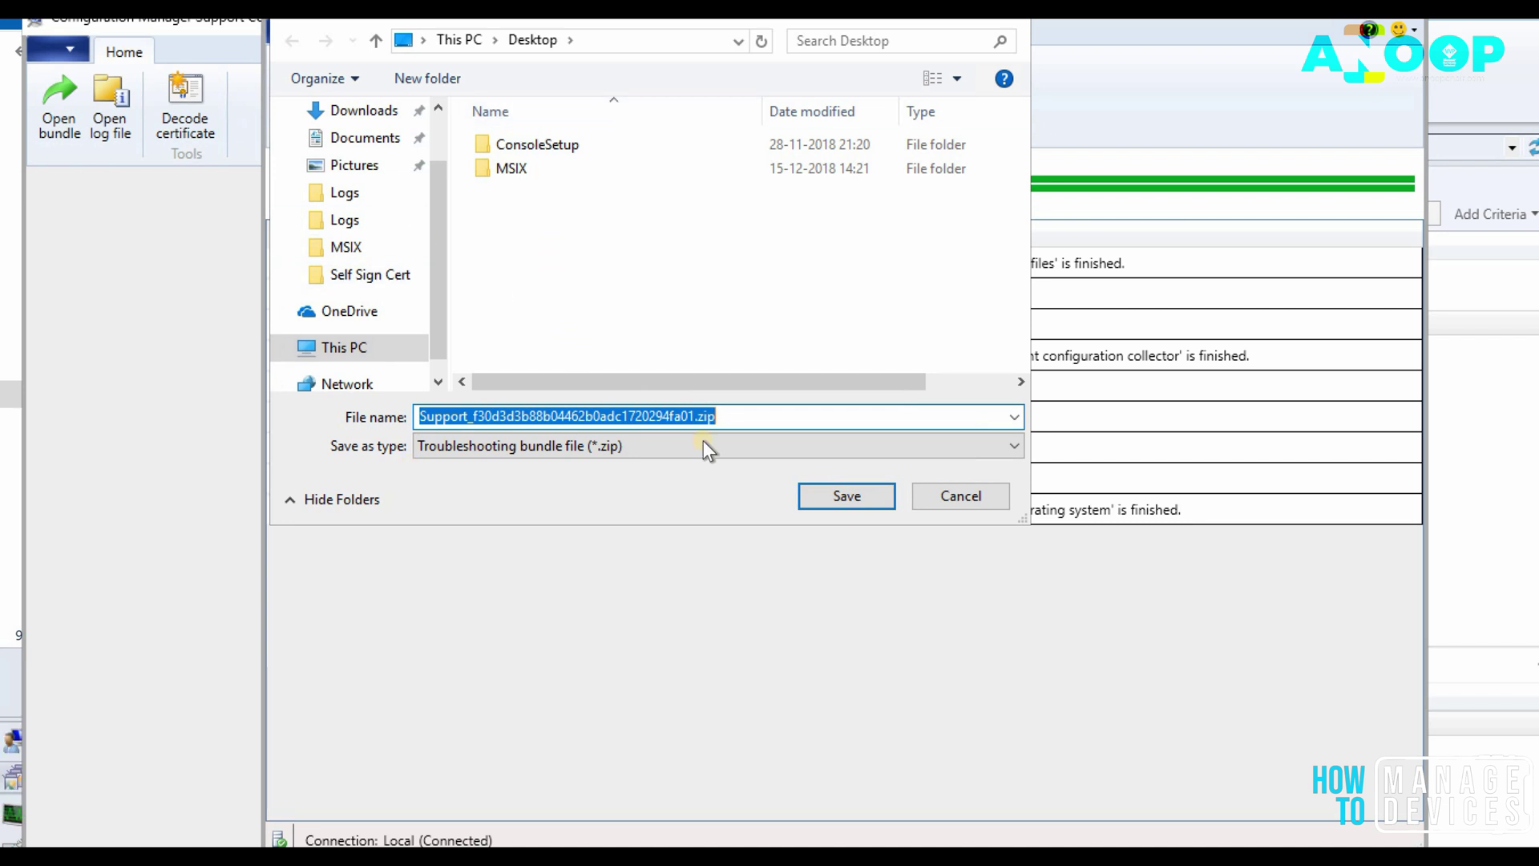
pyautogui.click(858, 500)
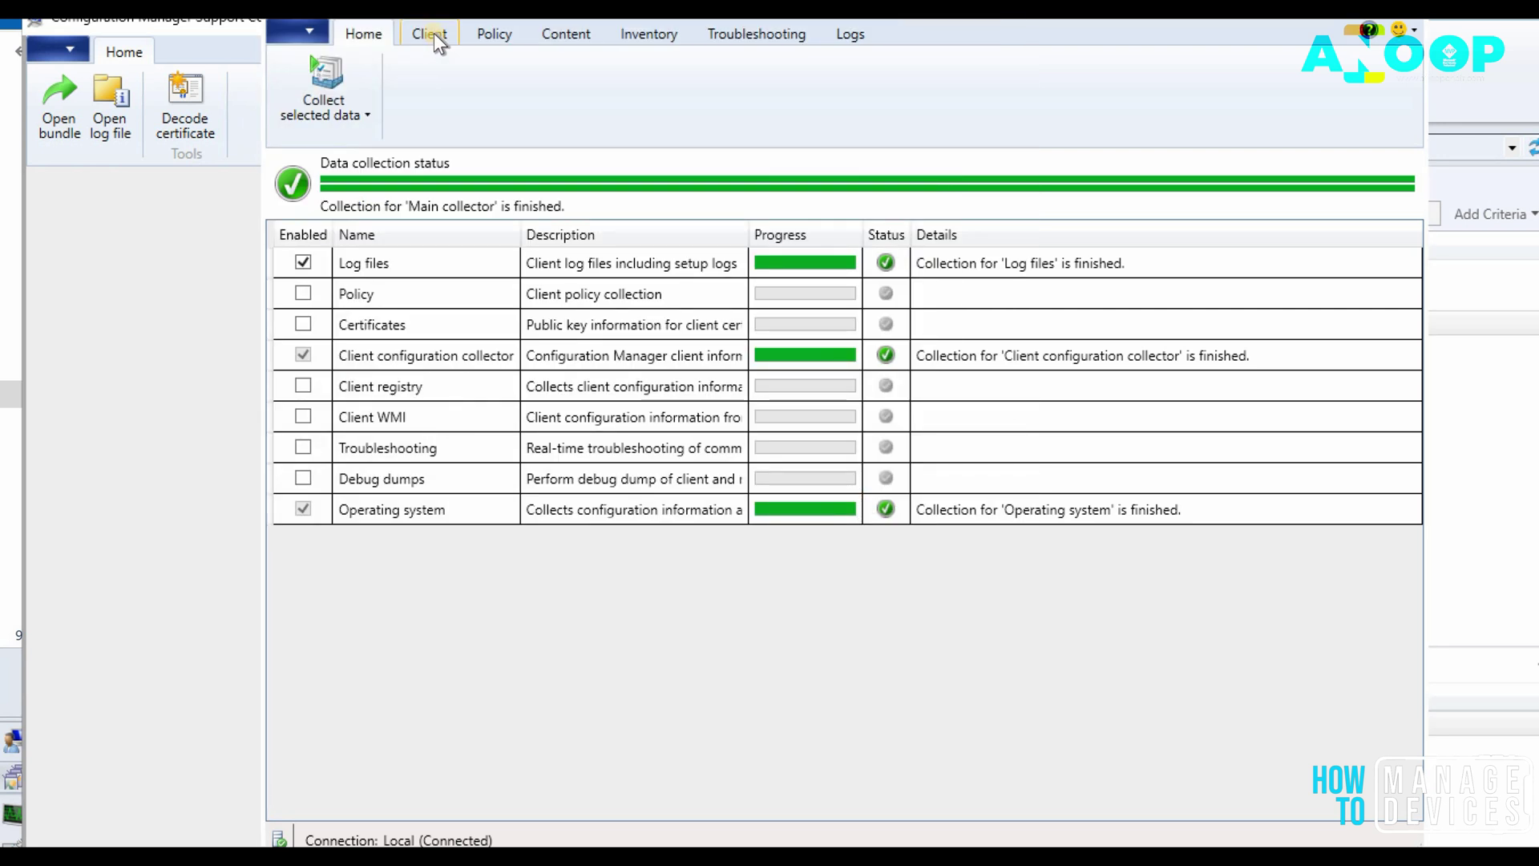
# Load the client details, confirming Registered, version 5.00.8692.1008 and site SMS:PR3.
pyautogui.click(435, 33)
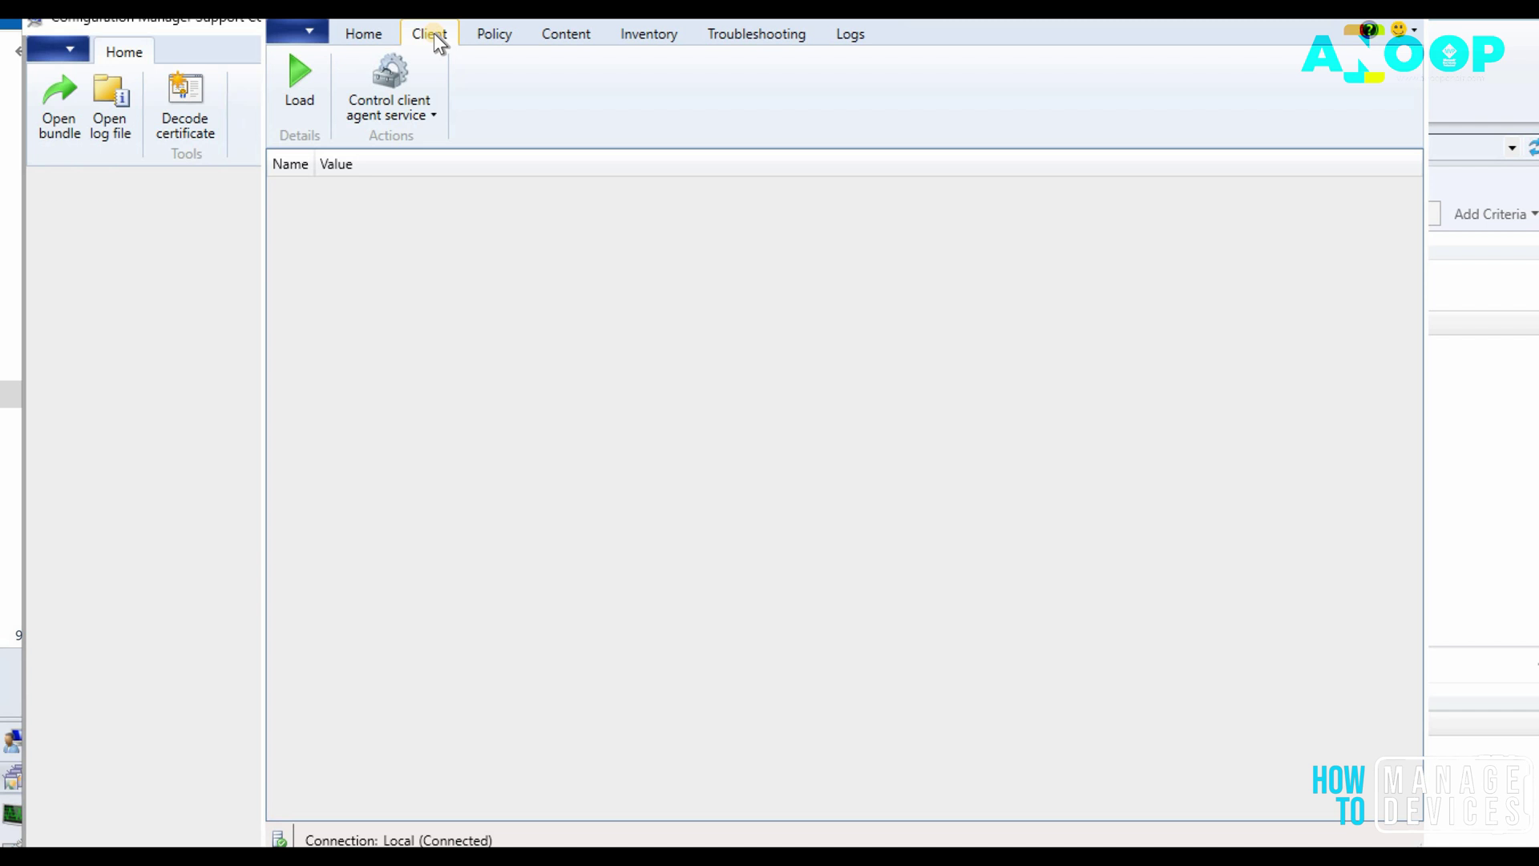
pyautogui.click(297, 88)
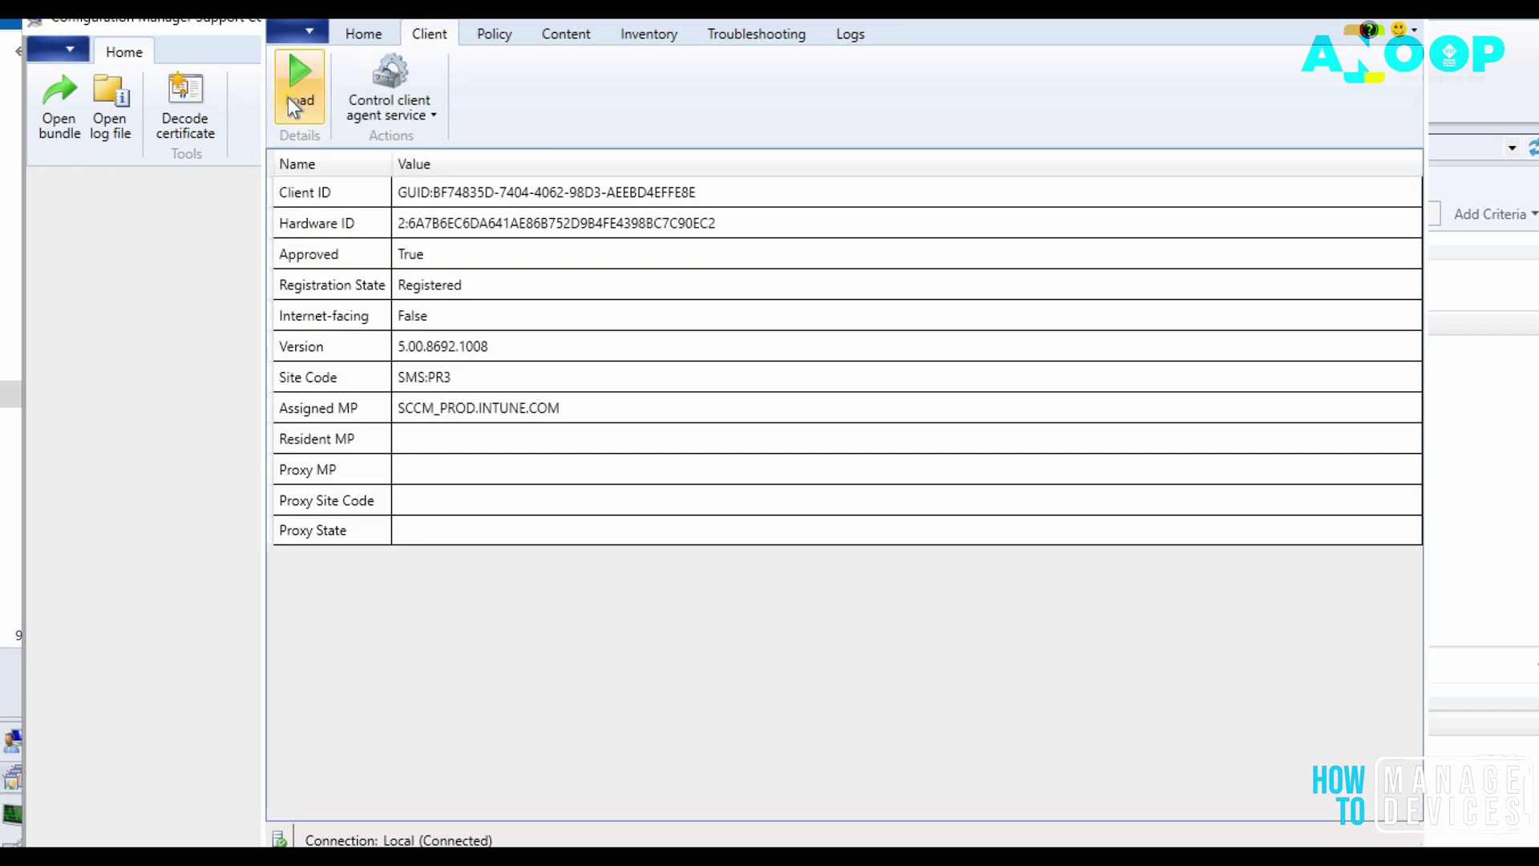
pyautogui.click(478, 194)
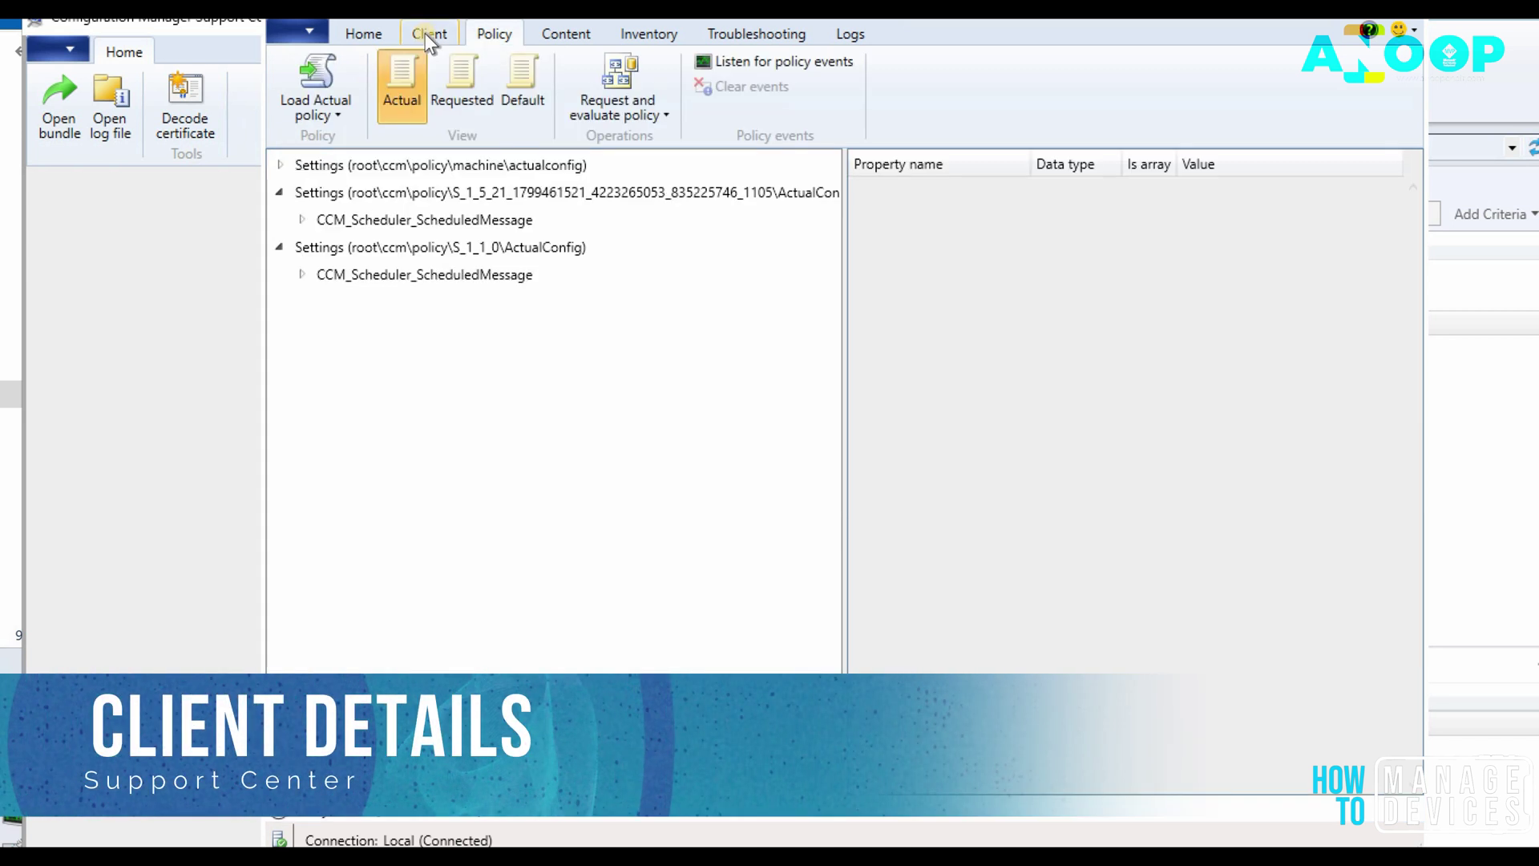
# Check the client agent service control options, then move to the Policy view.
pyautogui.click(425, 33)
pyautogui.click(424, 108)
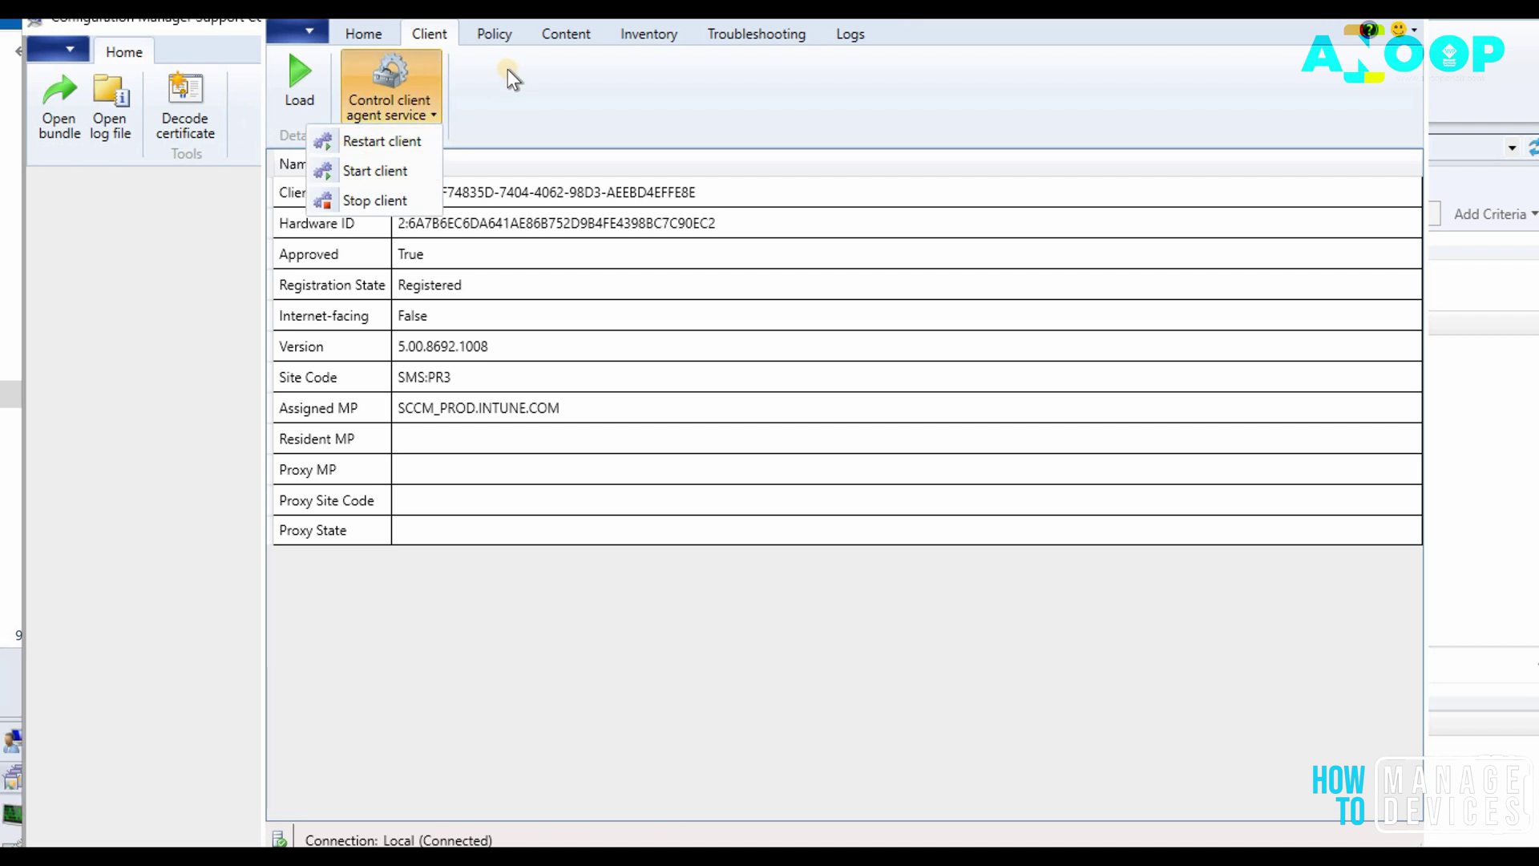
pyautogui.click(495, 32)
pyautogui.click(495, 32)
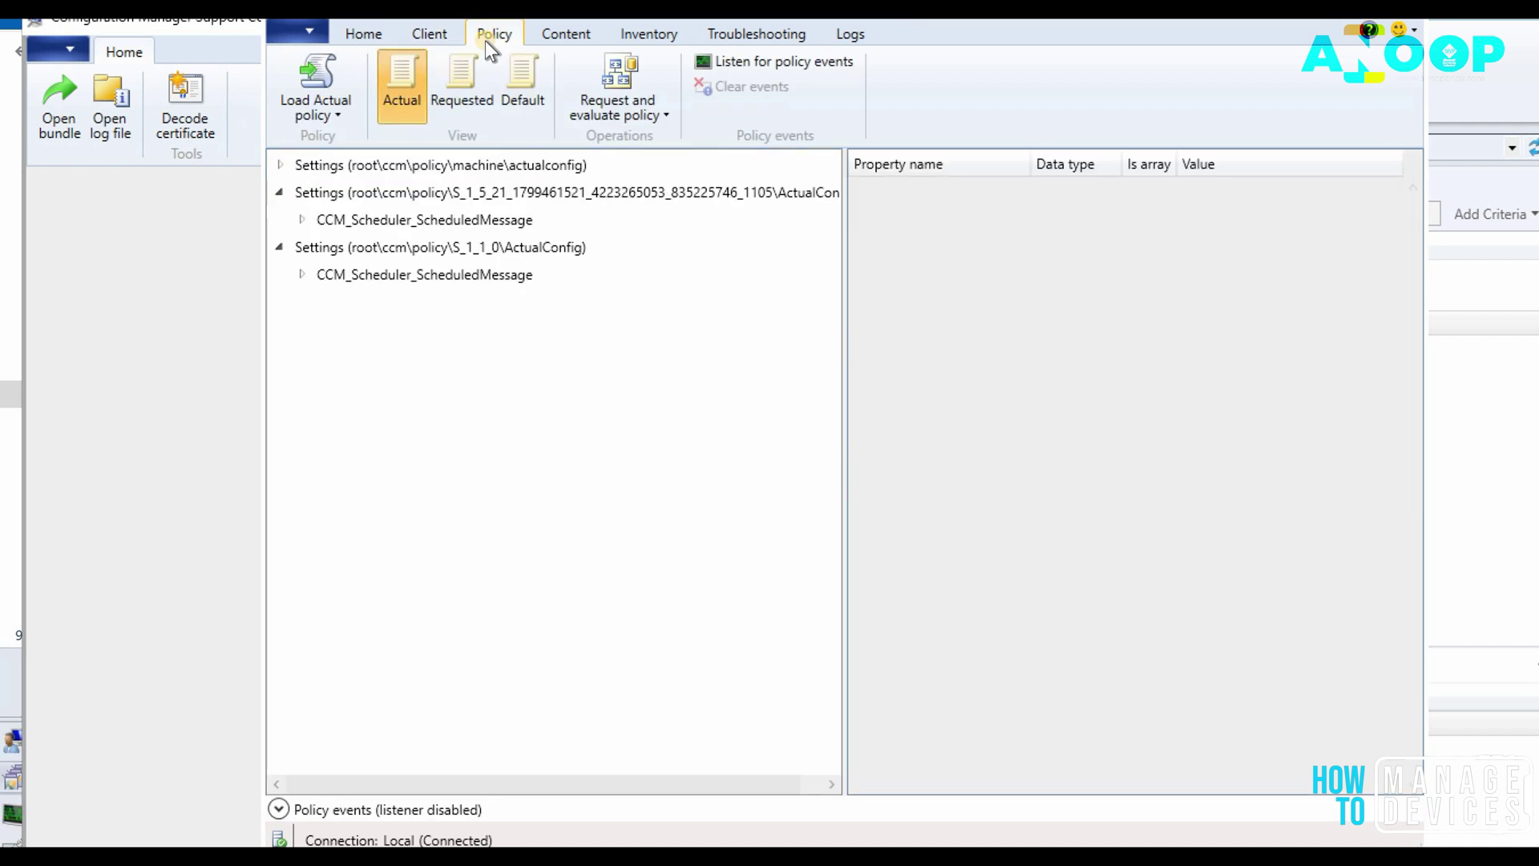
# Request fresh policy for the client and start listening for policy events.
pyautogui.click(630, 110)
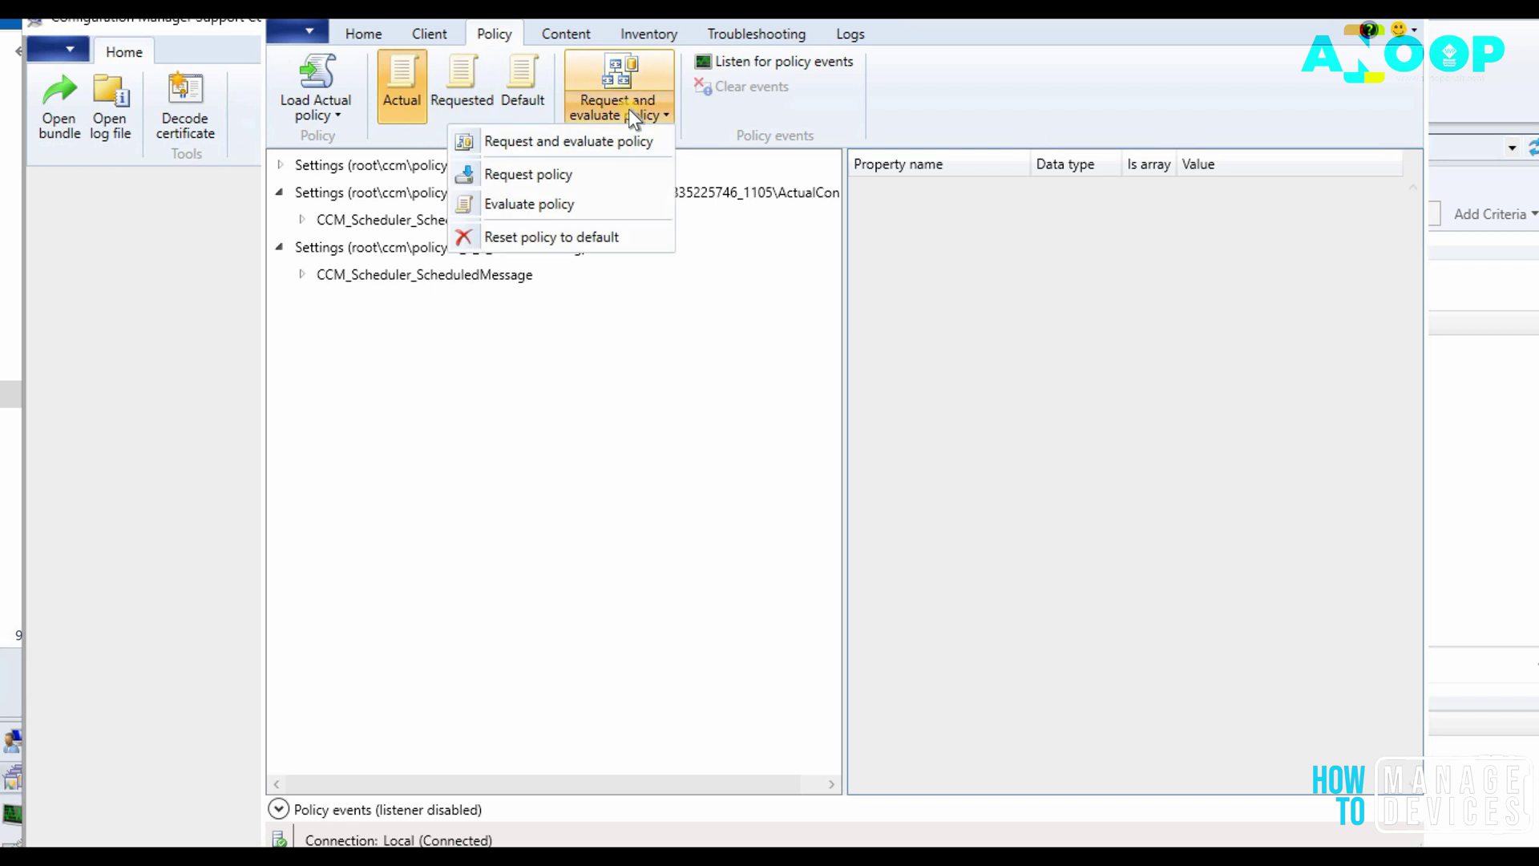
pyautogui.click(594, 173)
pyautogui.click(810, 64)
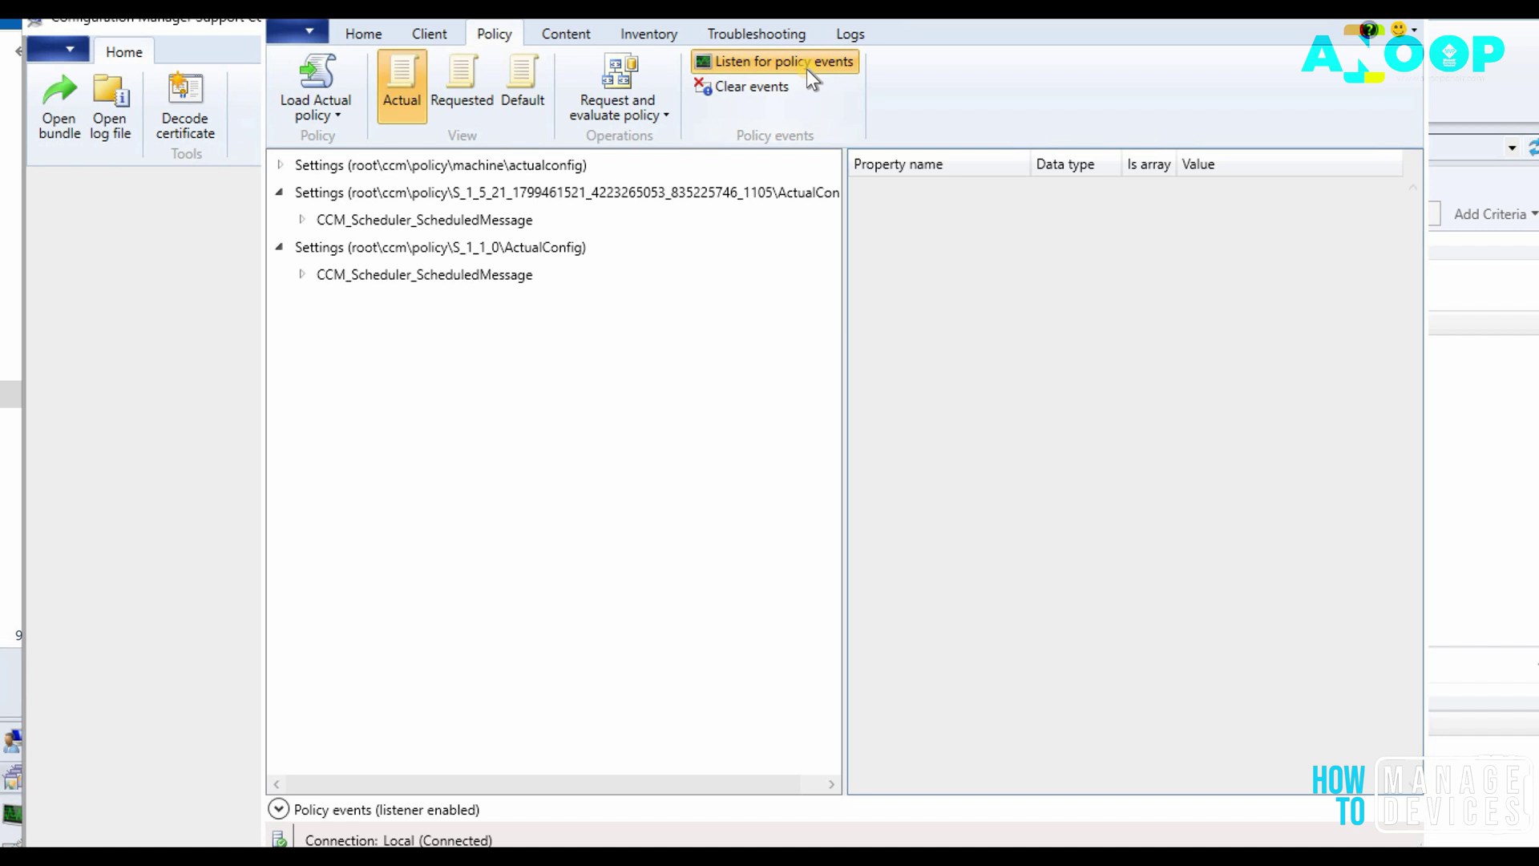
# Reload the actual policy and inspect CCM_BGBAction's ActionType=1 properties before moving to the Content view.
pyautogui.click(482, 91)
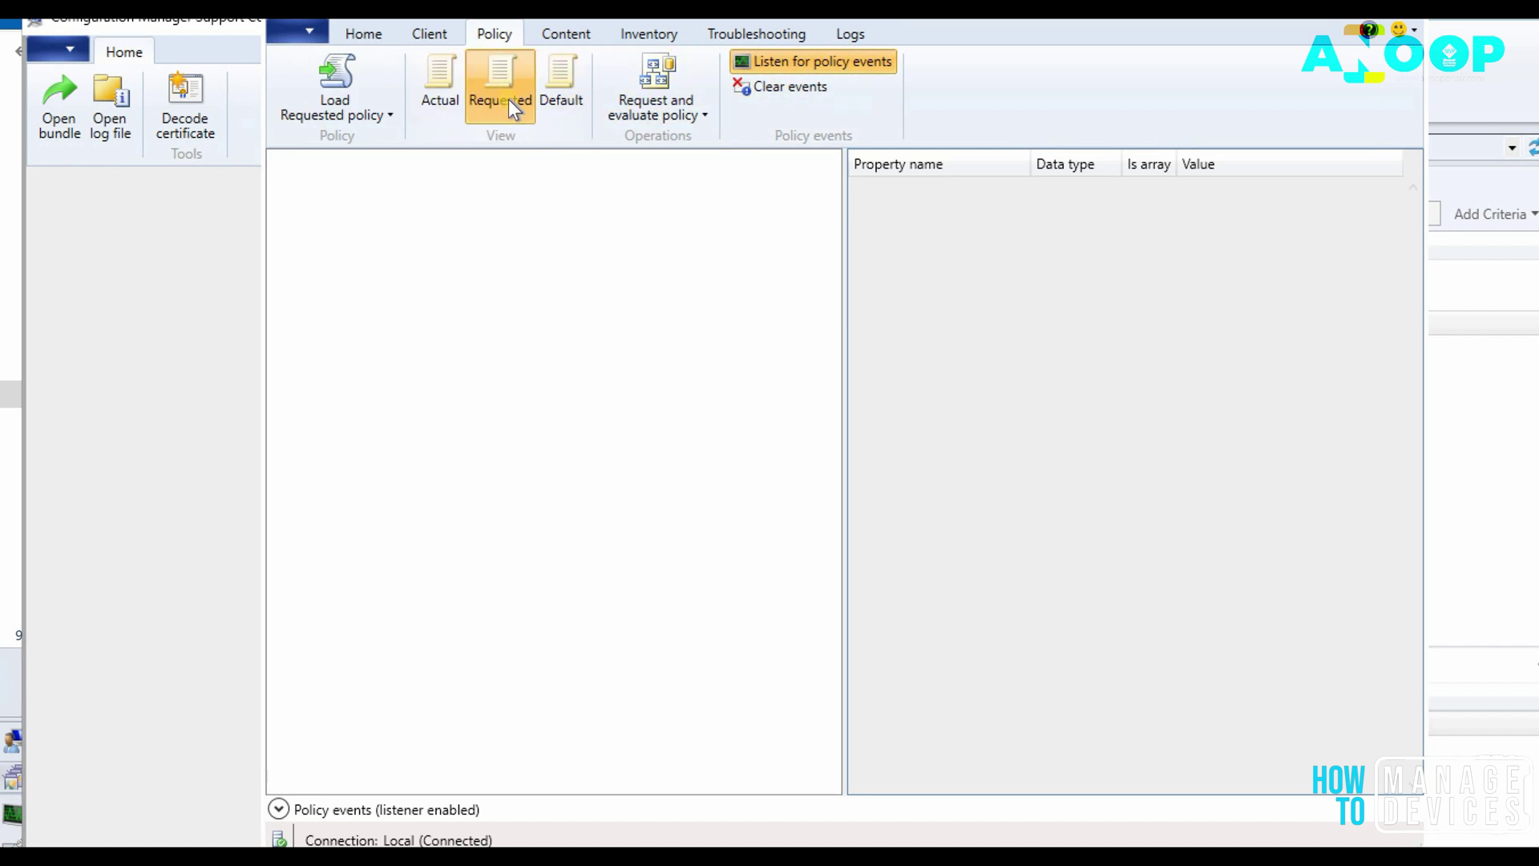
pyautogui.click(449, 90)
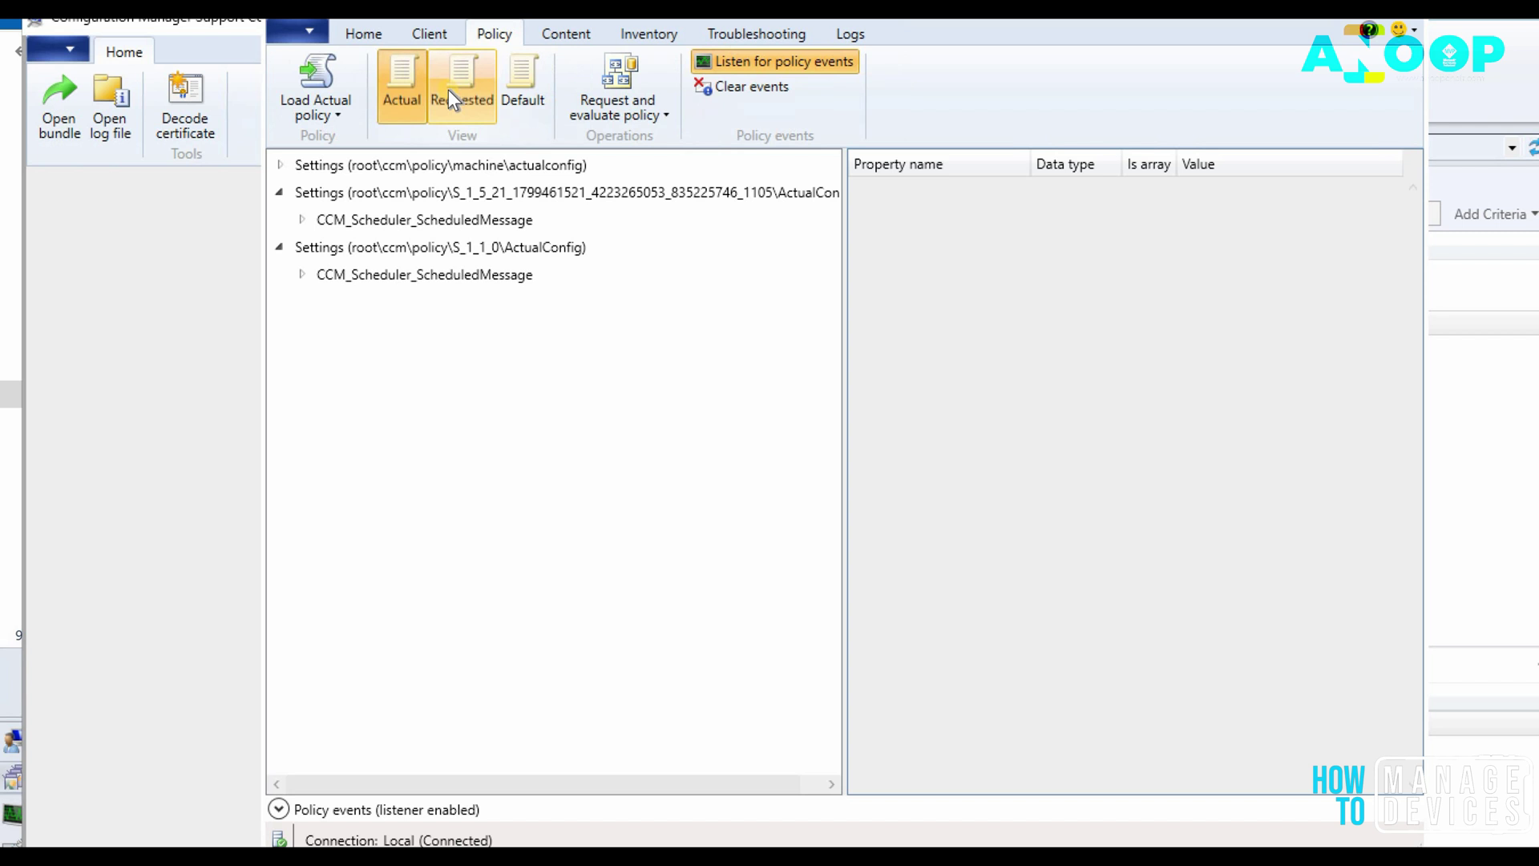
pyautogui.click(319, 87)
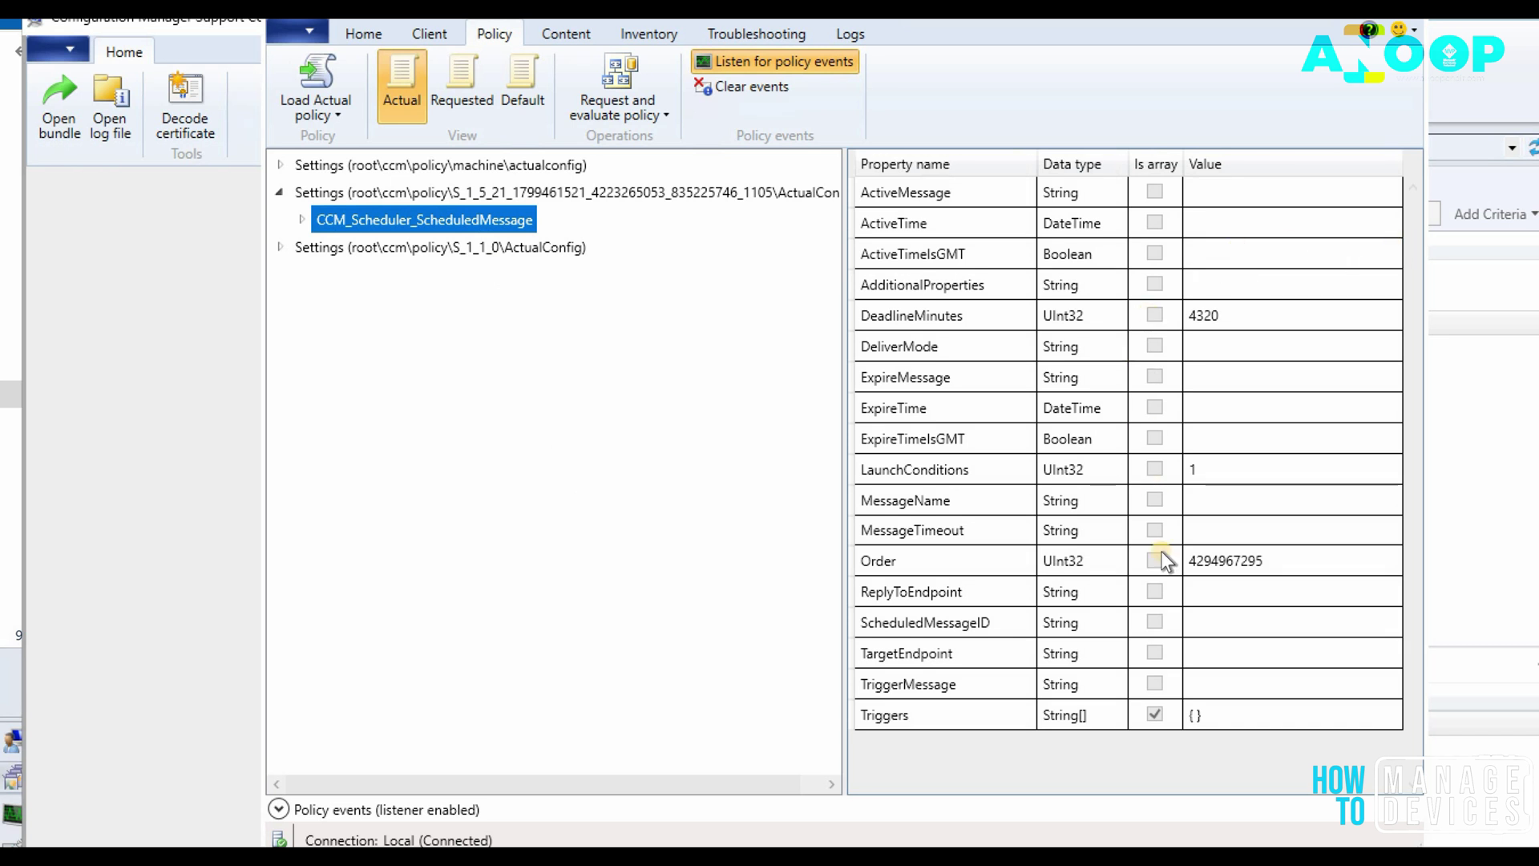
pyautogui.click(279, 165)
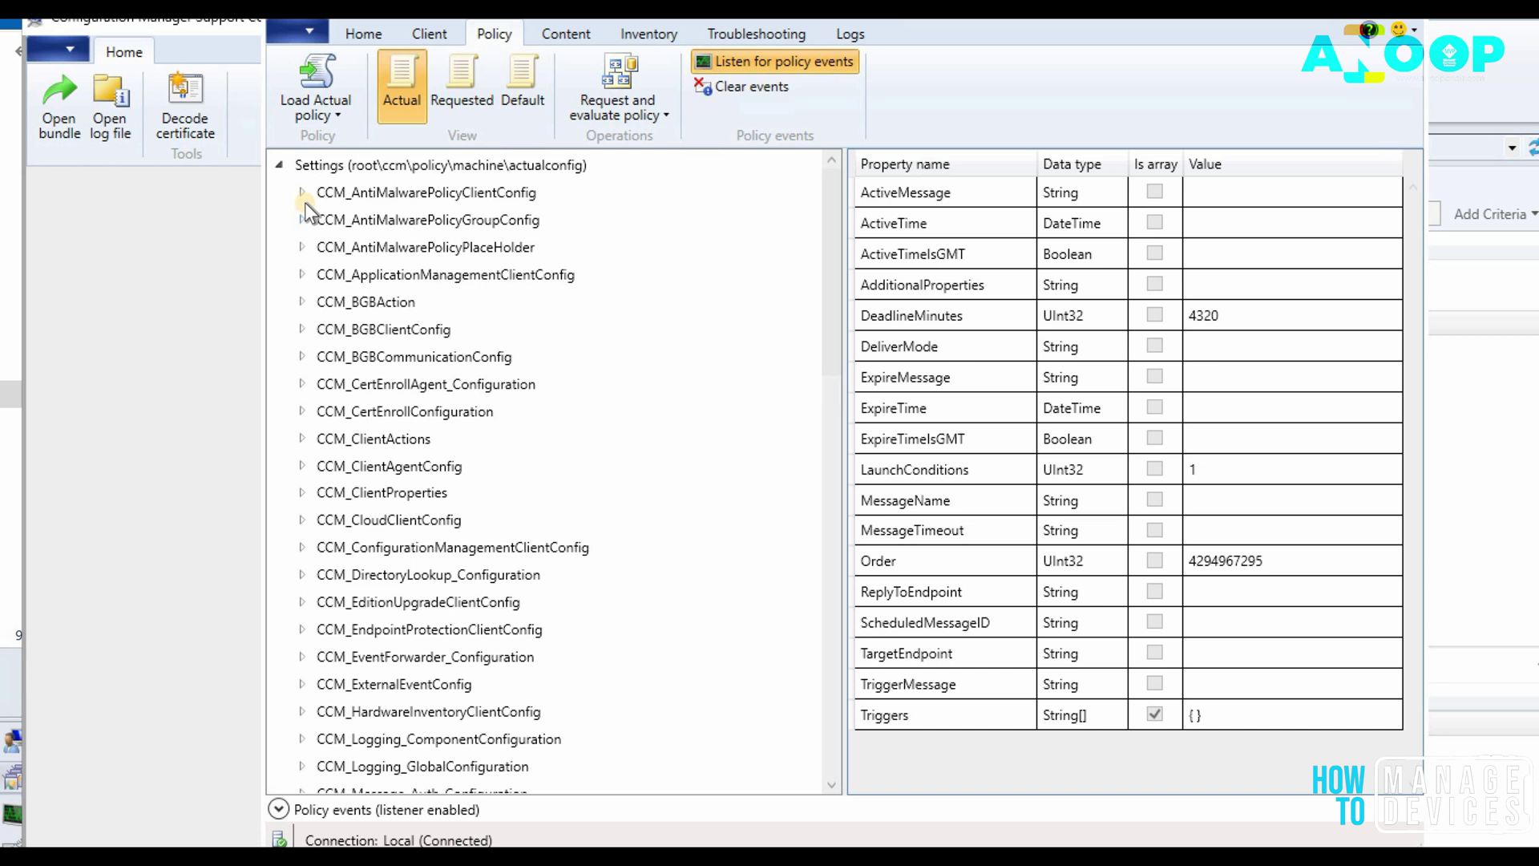
pyautogui.click(302, 302)
pyautogui.click(360, 331)
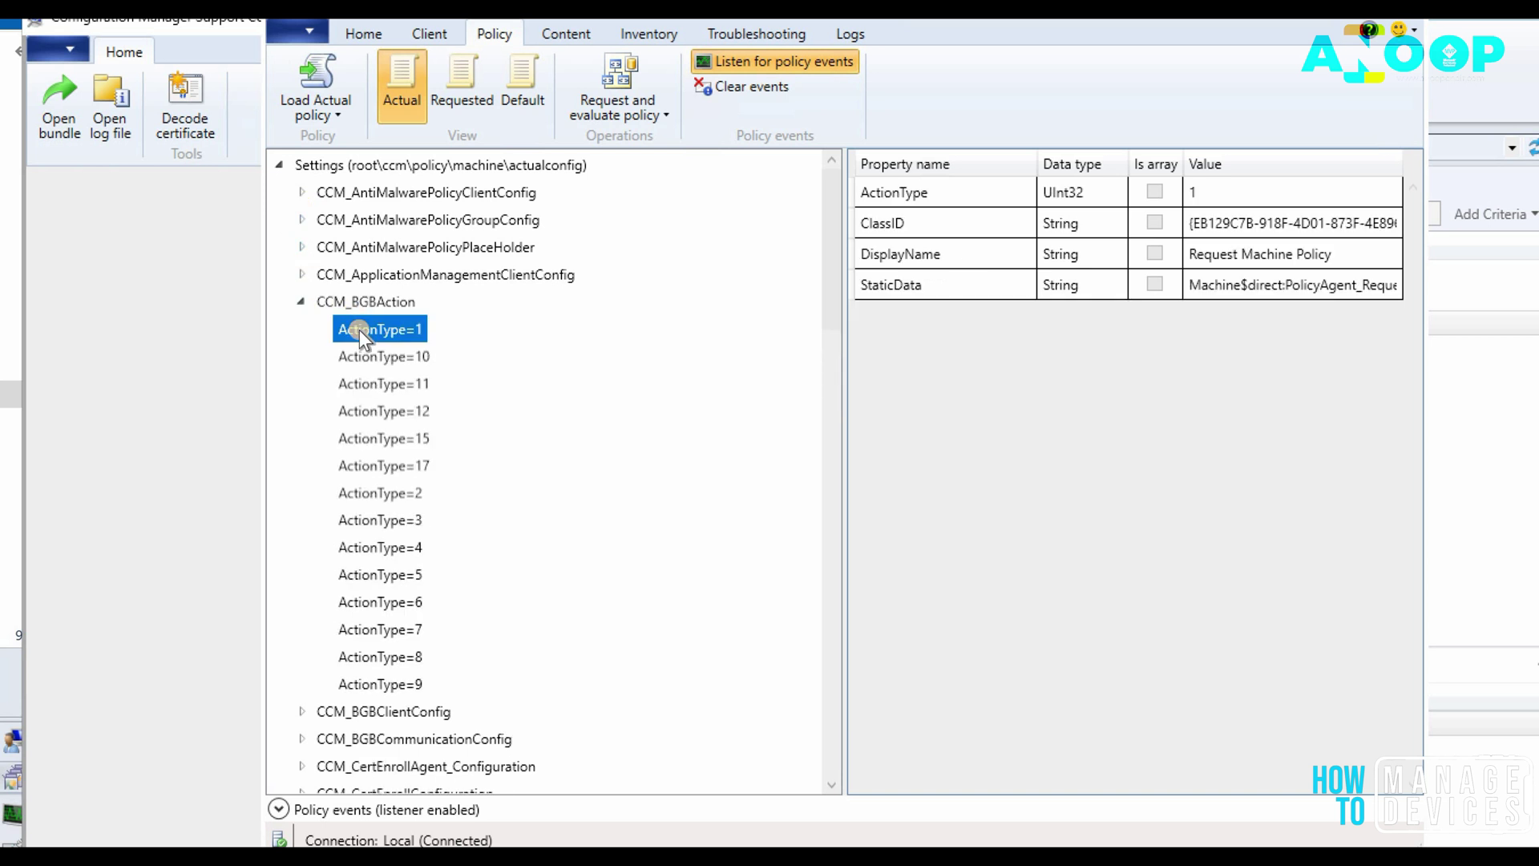
pyautogui.click(301, 303)
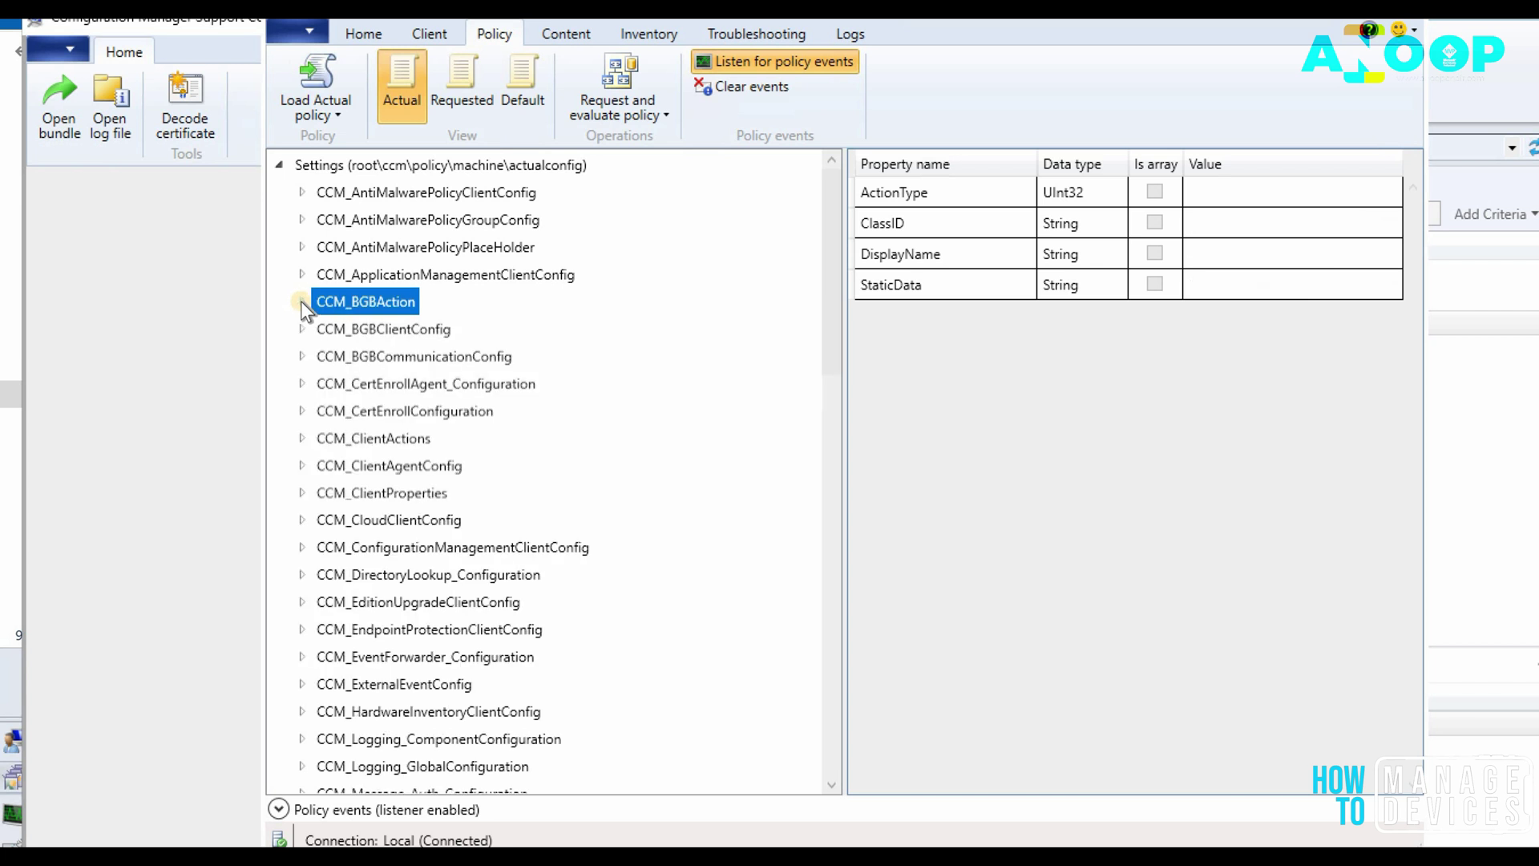
pyautogui.click(560, 32)
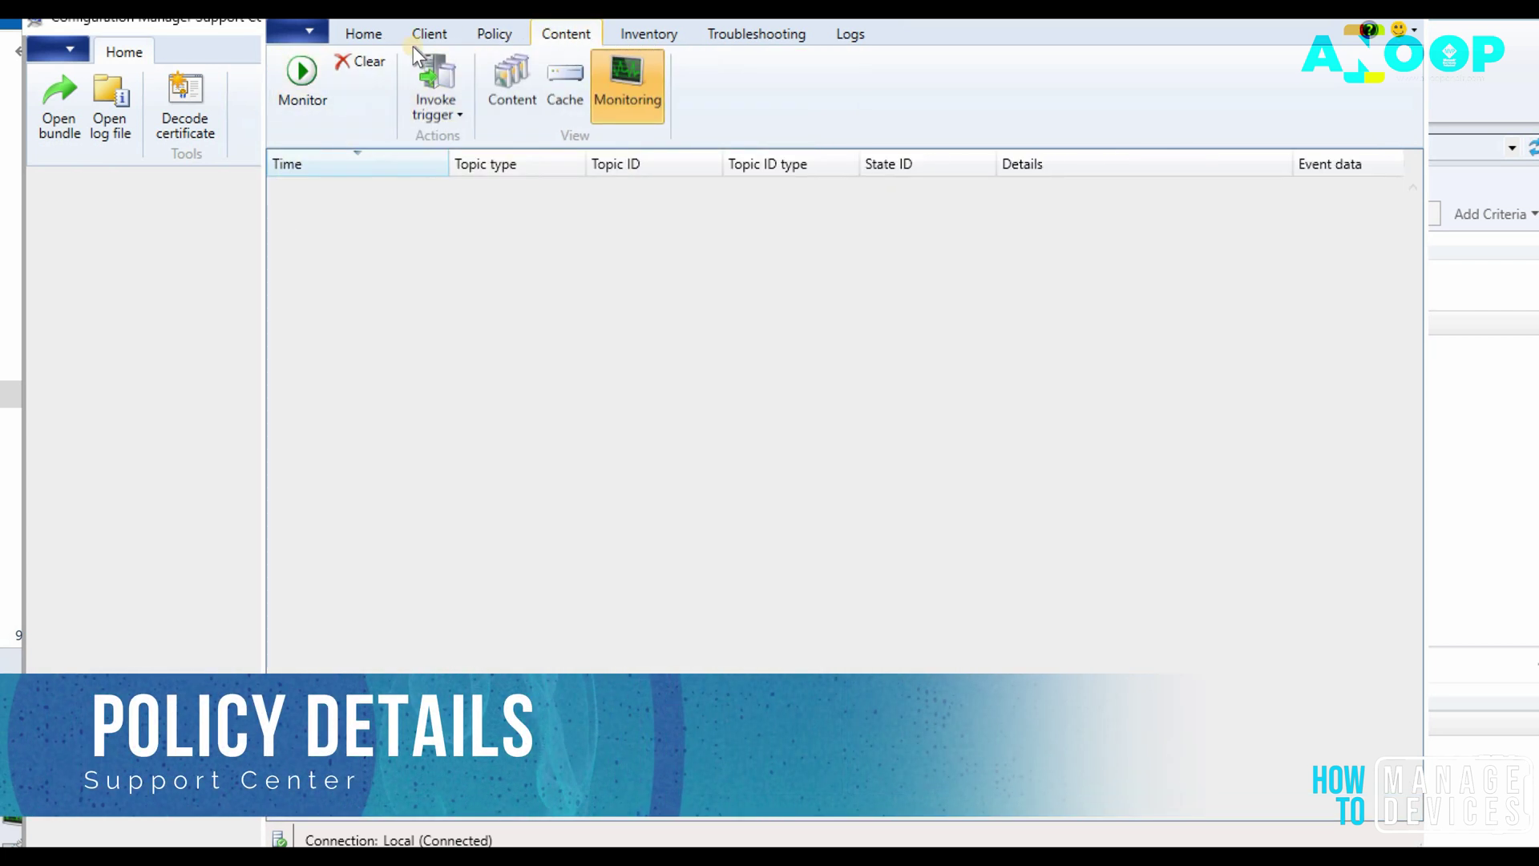
# Start content monitoring and invoke the Application deployment evaluation trigger.
pyautogui.click(307, 85)
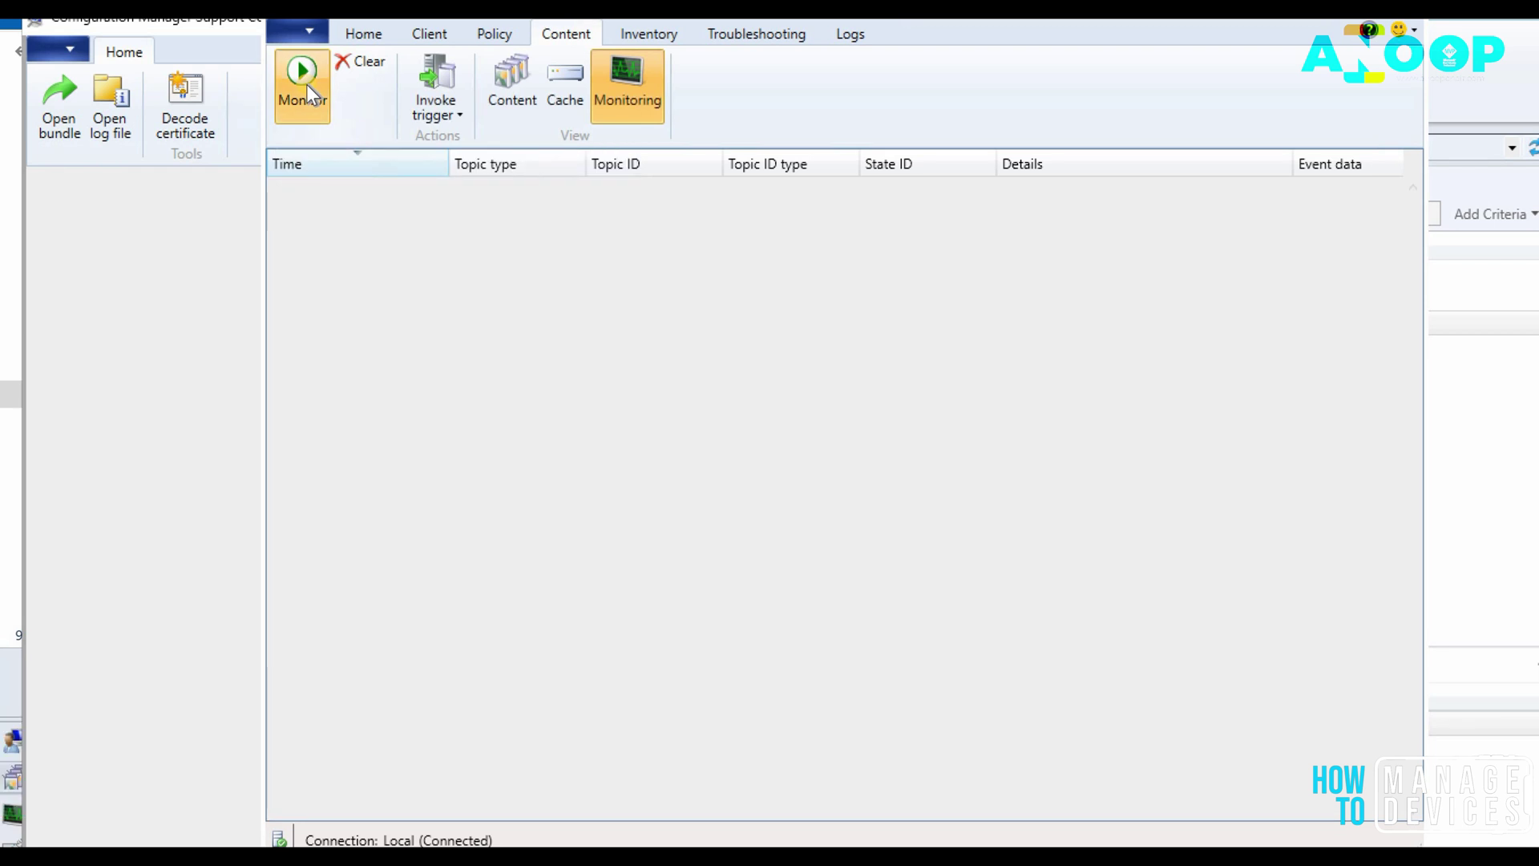
pyautogui.click(458, 110)
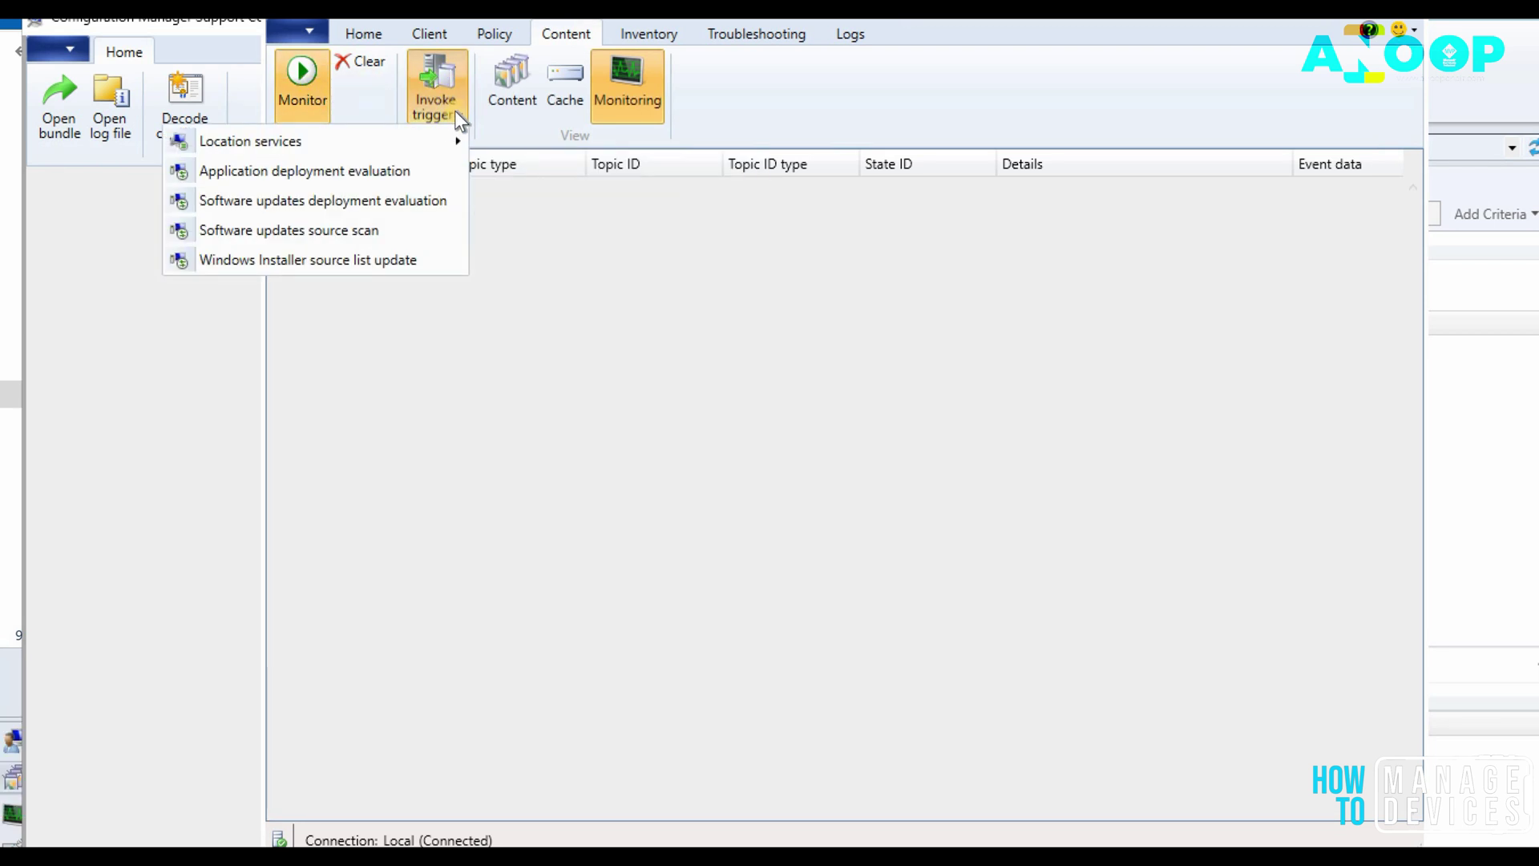
pyautogui.moveTo(425, 138)
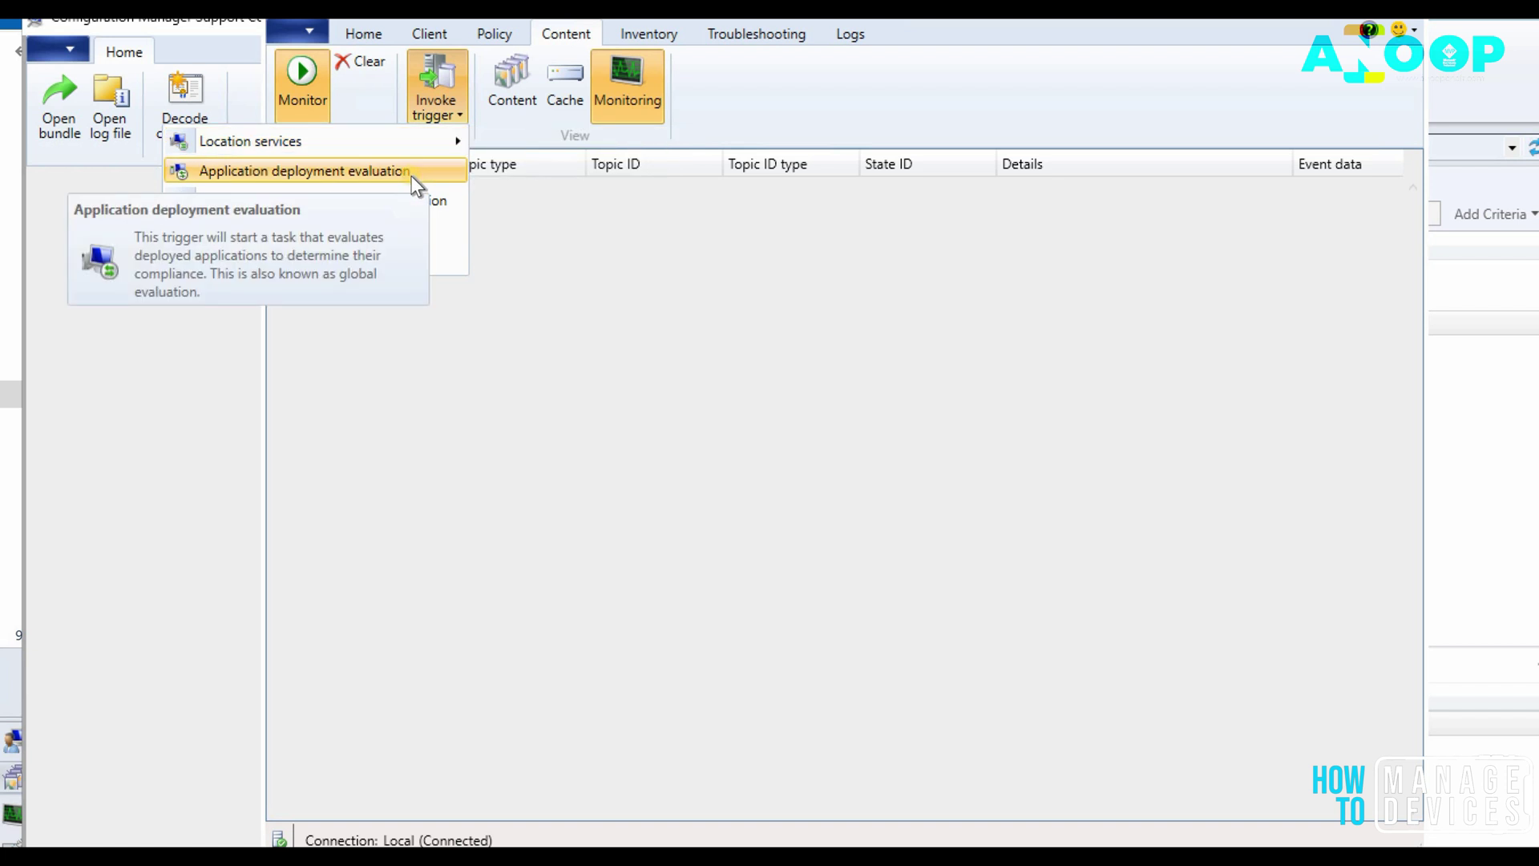
pyautogui.click(412, 172)
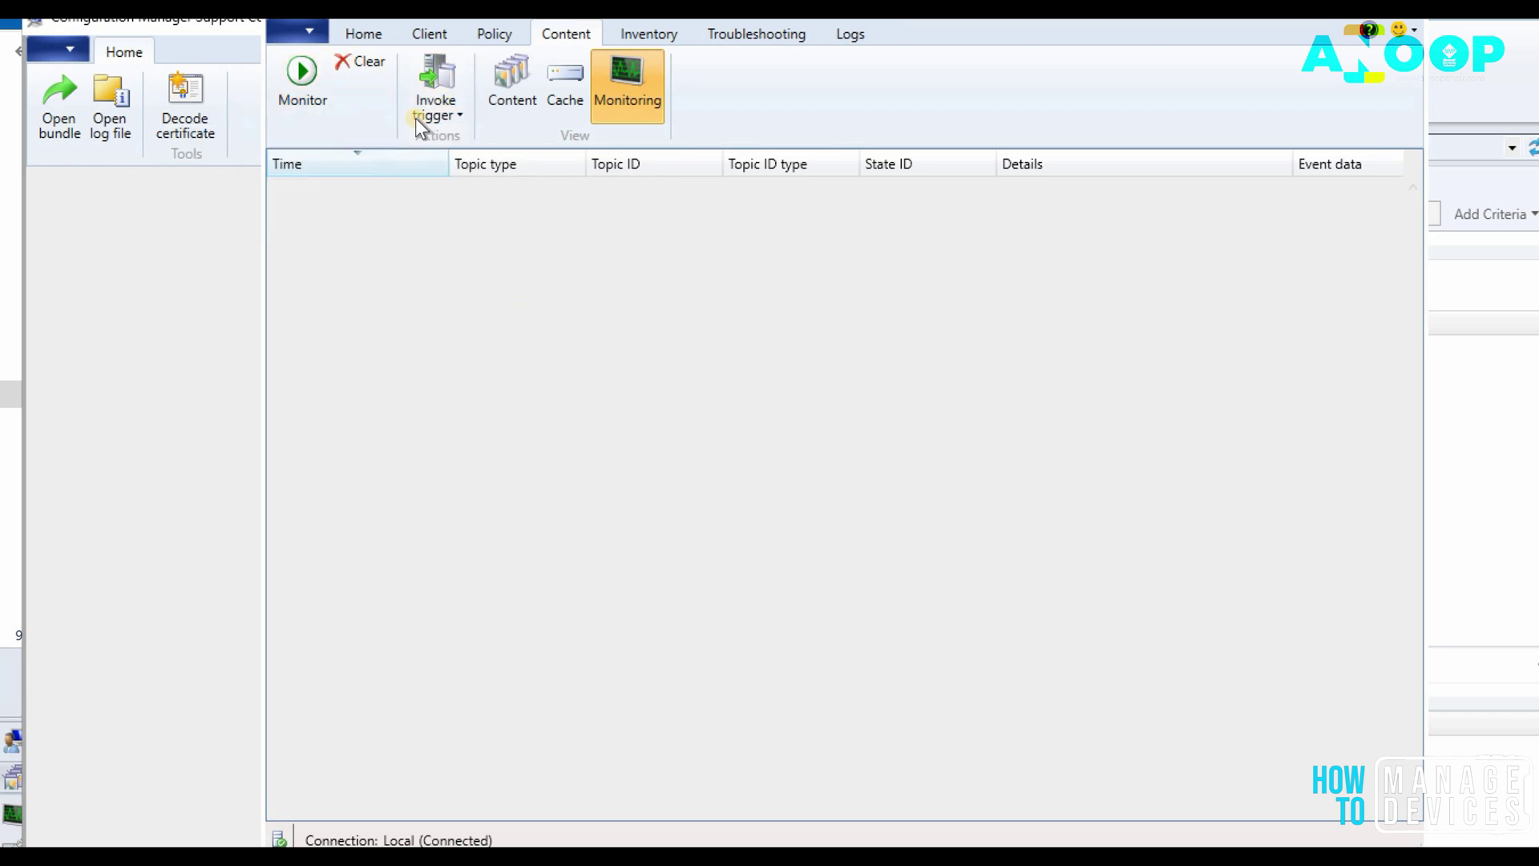
# In the Inventory view, load the discovery data record (DDR) instances.
pyautogui.click(636, 37)
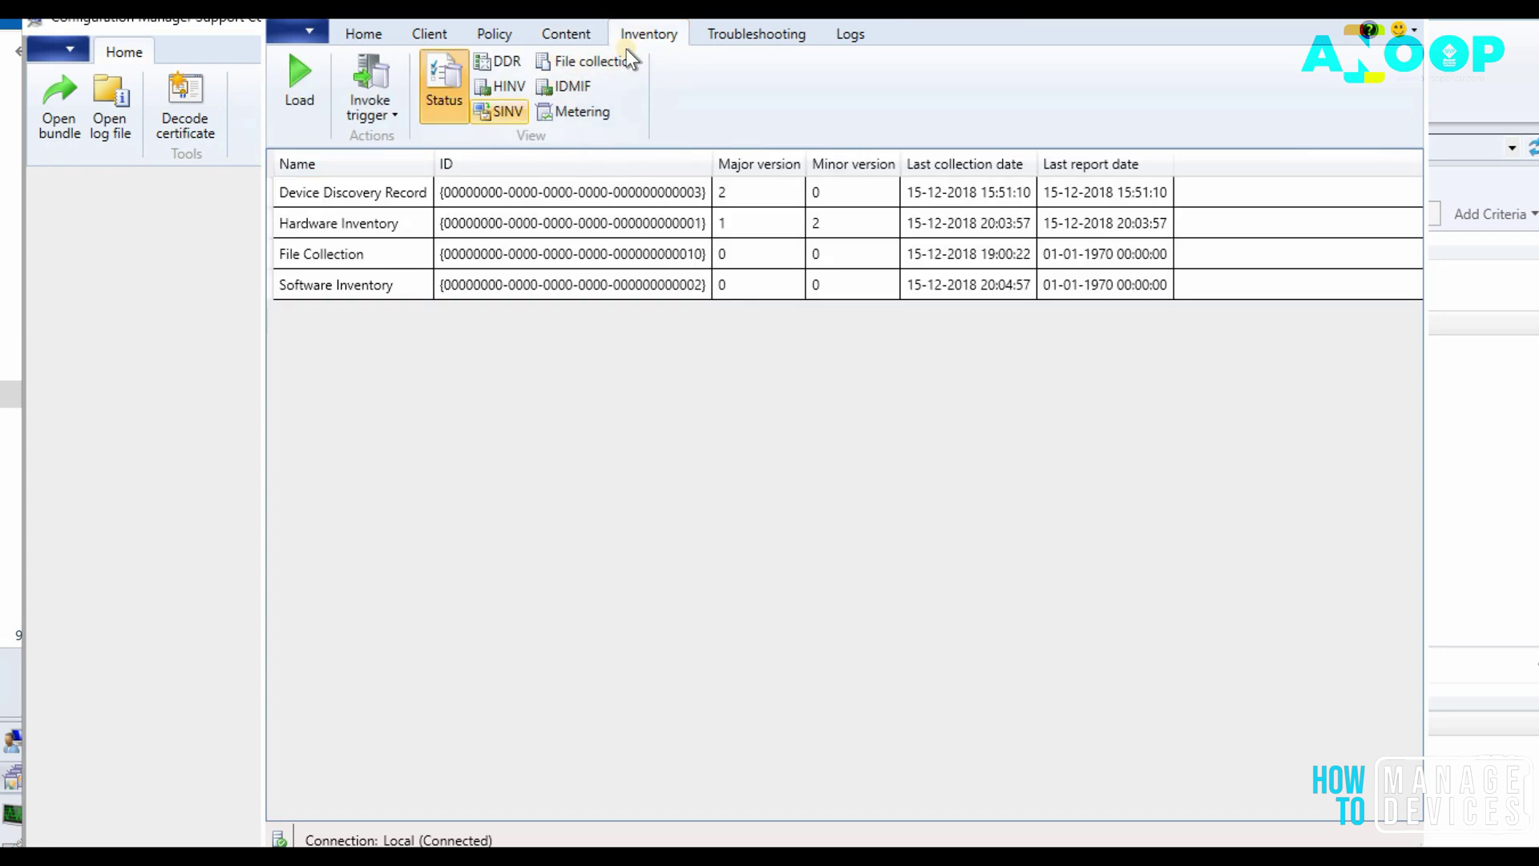
pyautogui.click(512, 60)
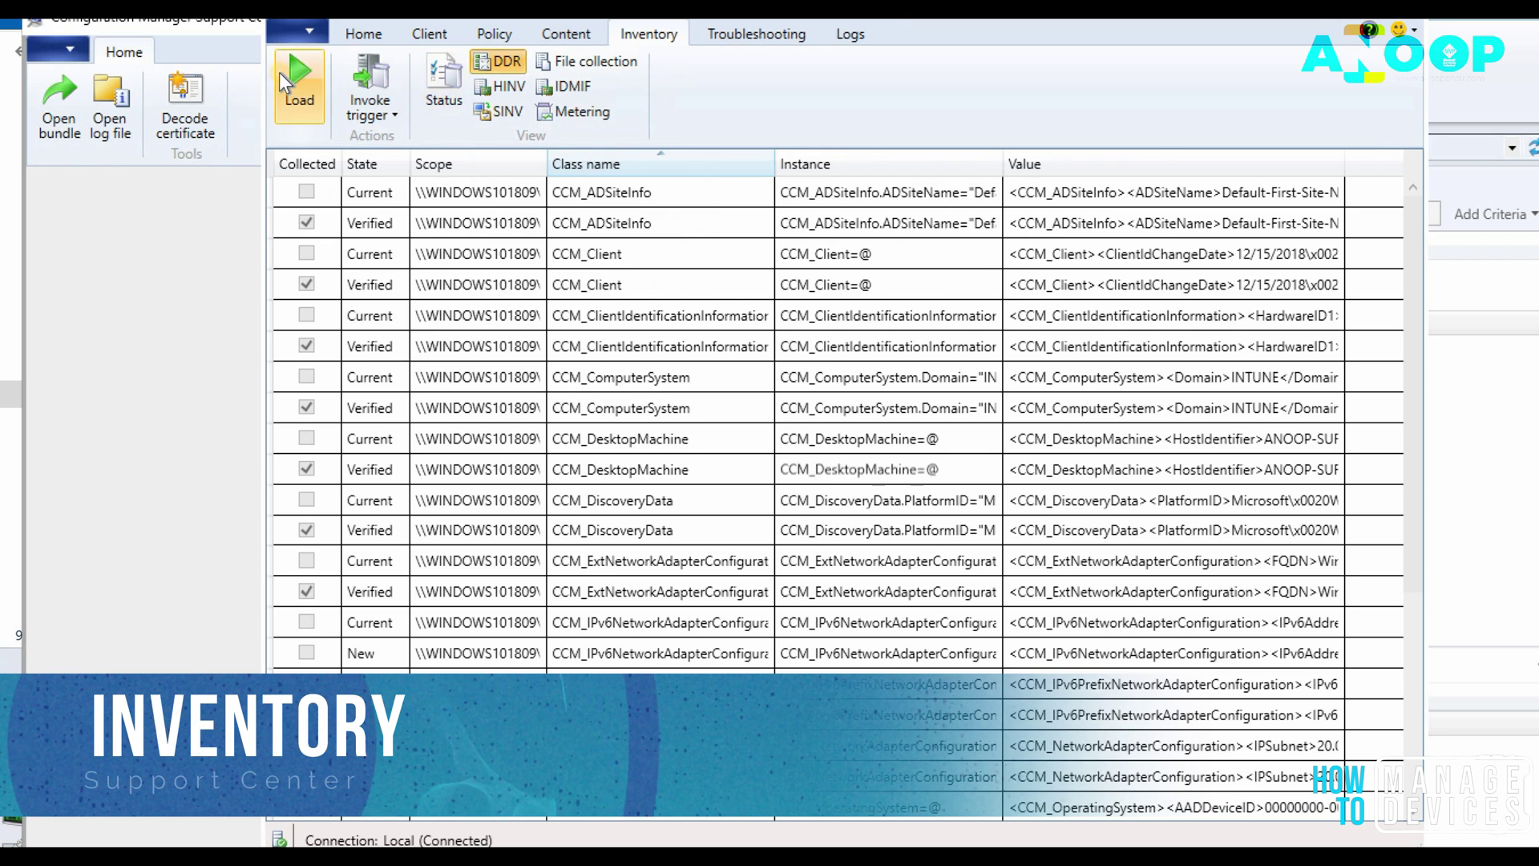
pyautogui.click(280, 73)
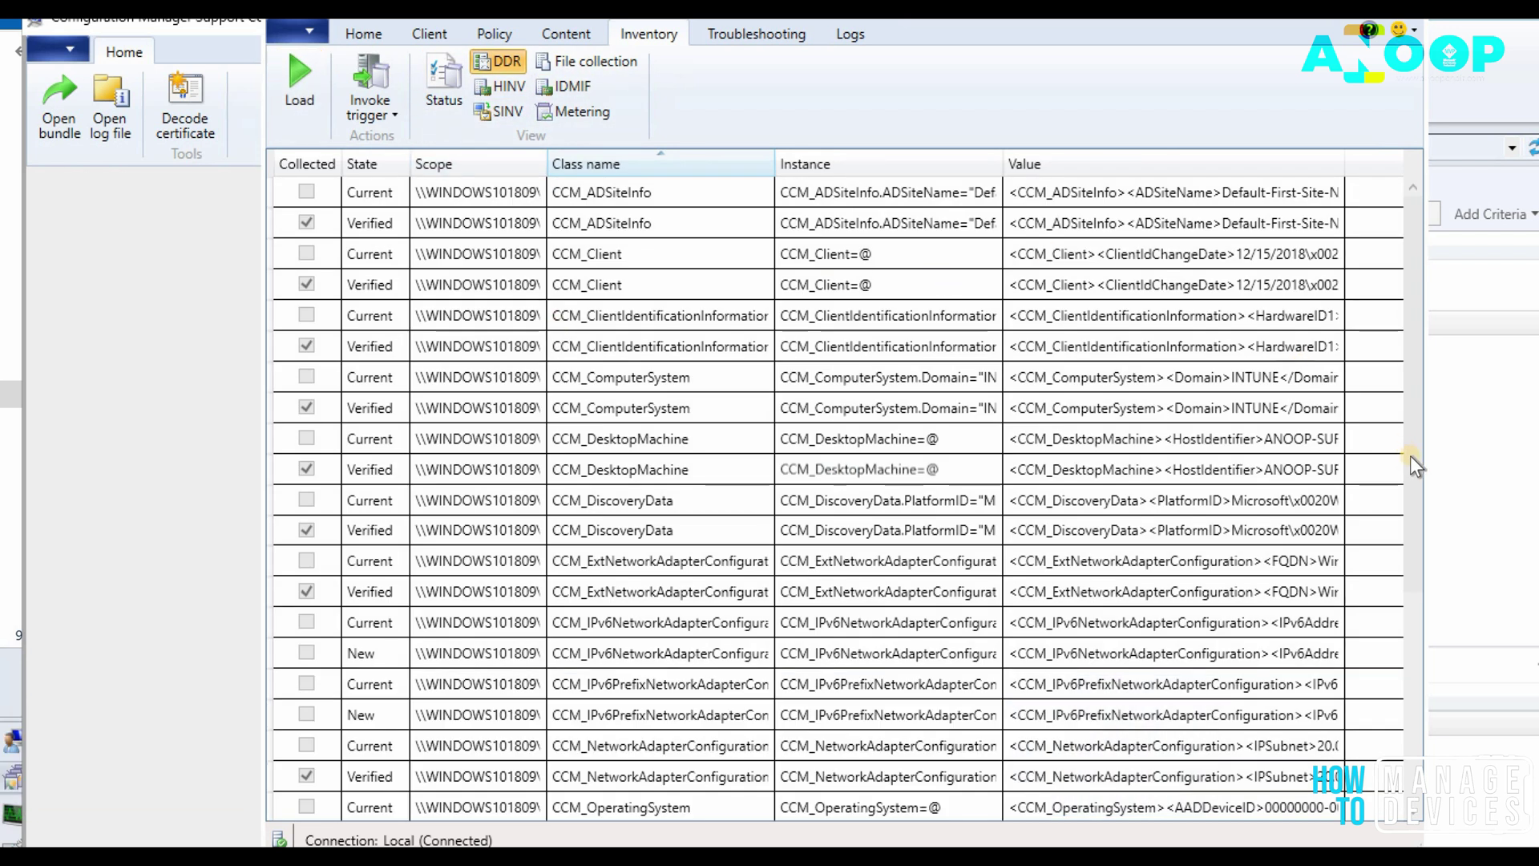
# Load the hardware inventory (HINV) instances and review the available inventory cycle triggers.
pyautogui.click(500, 85)
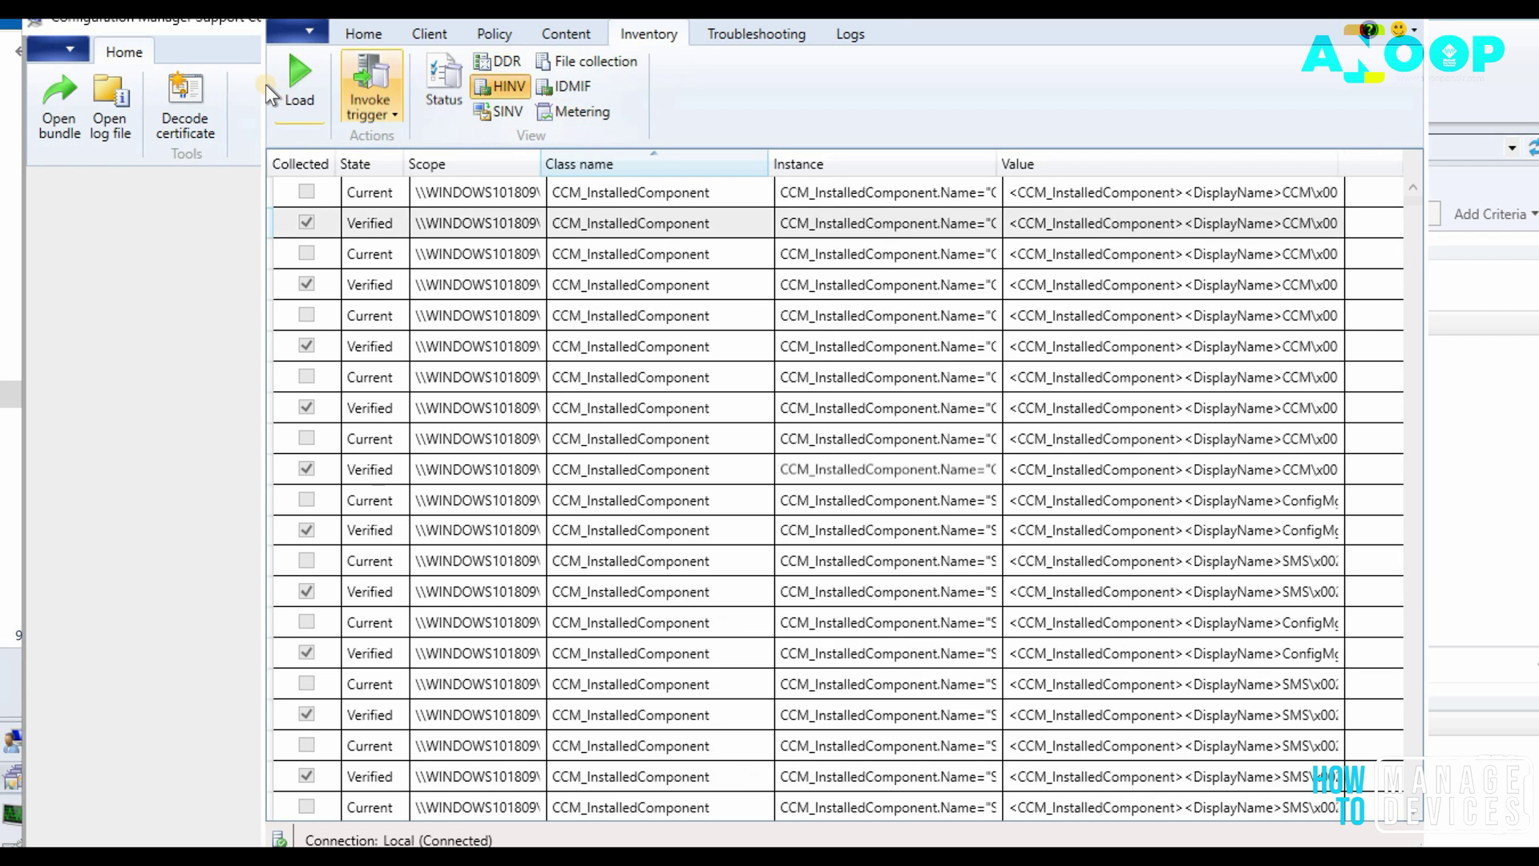
pyautogui.click(295, 91)
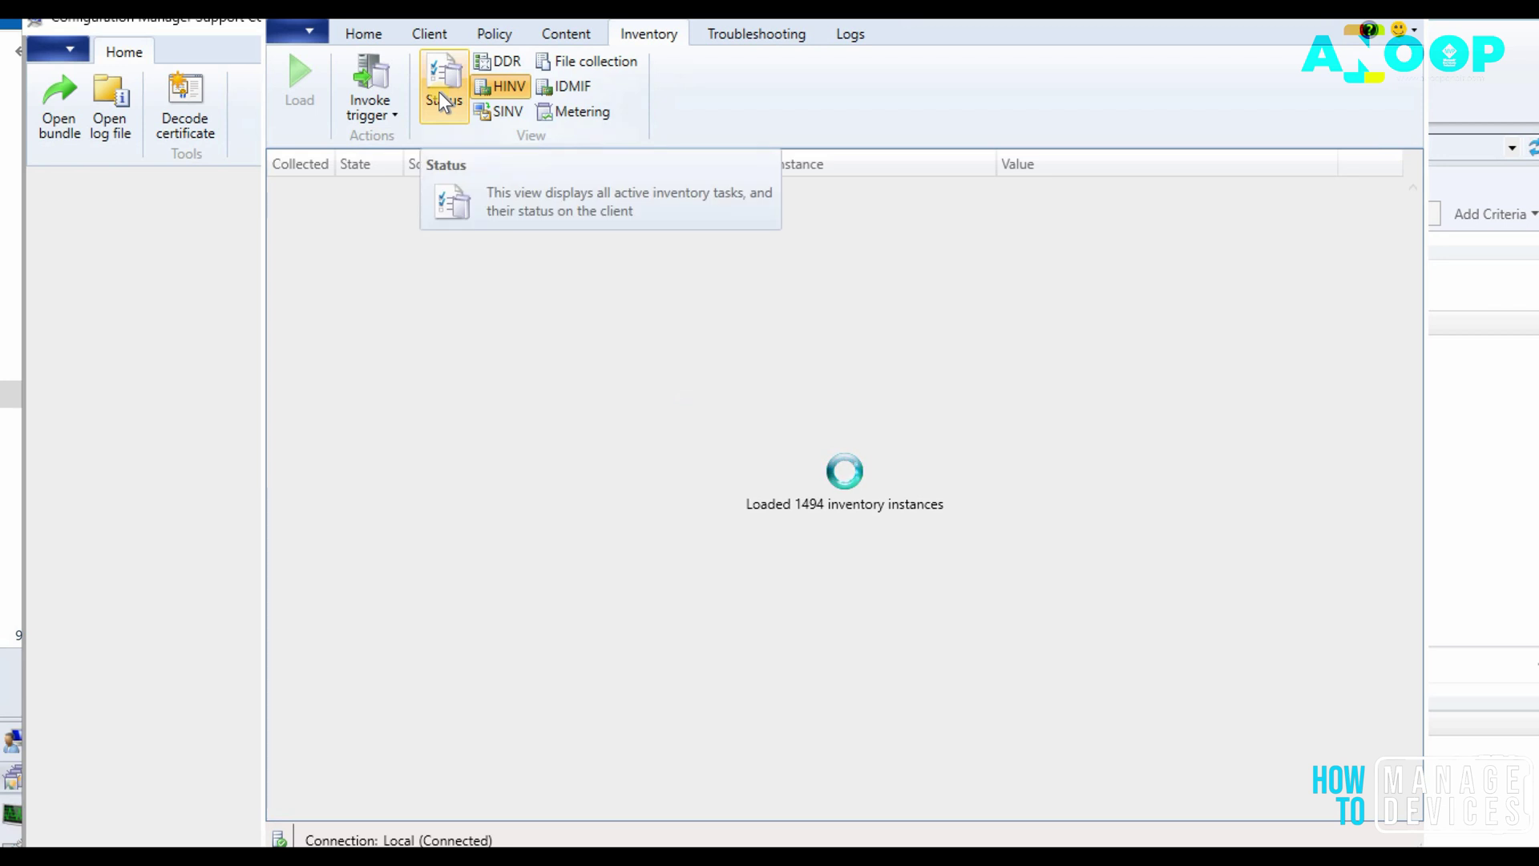
pyautogui.click(371, 100)
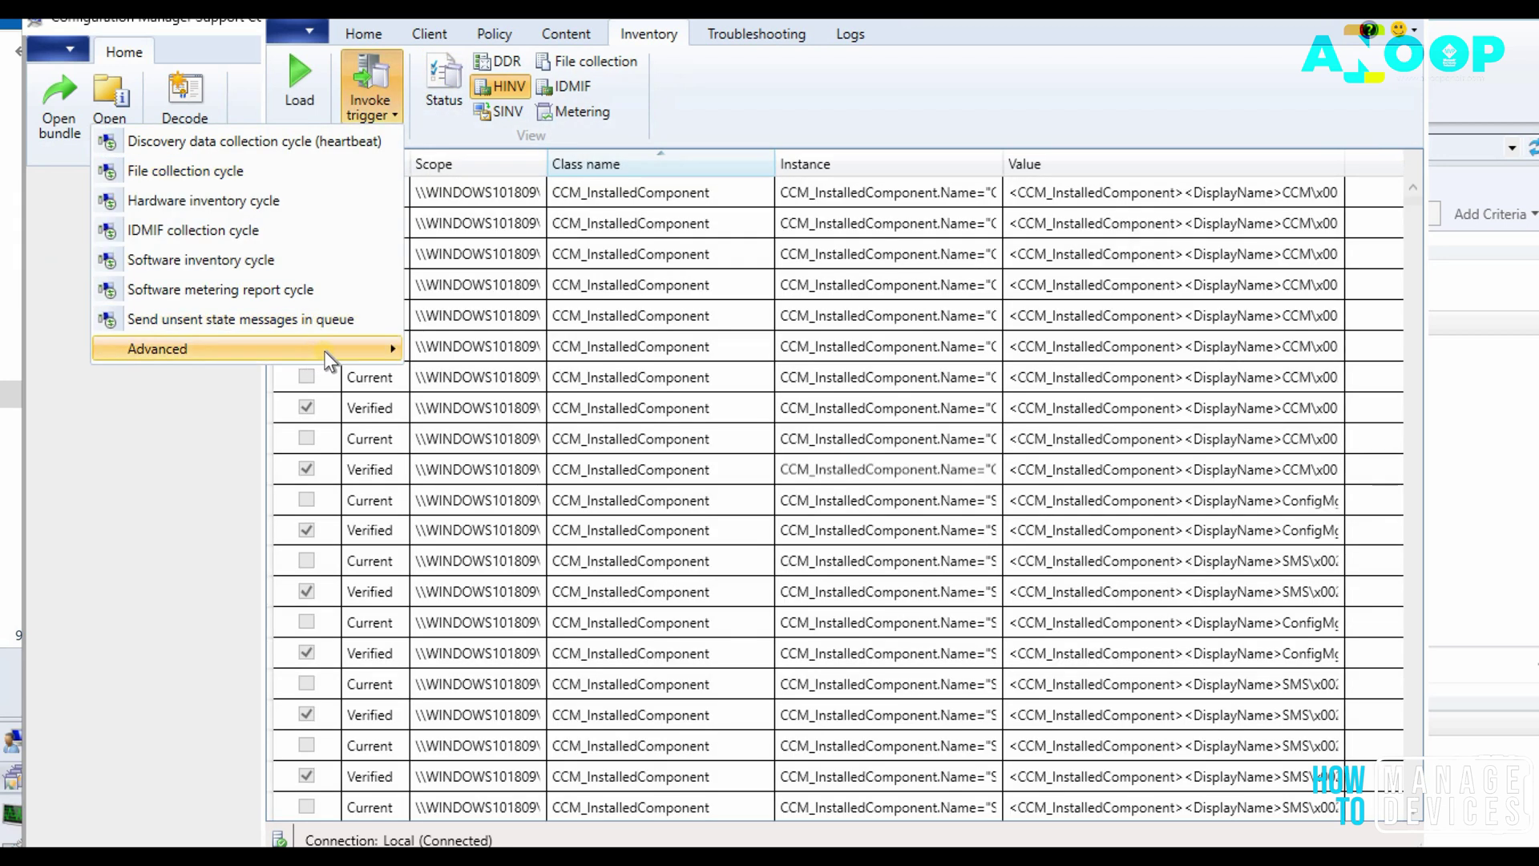
pyautogui.moveTo(341, 351)
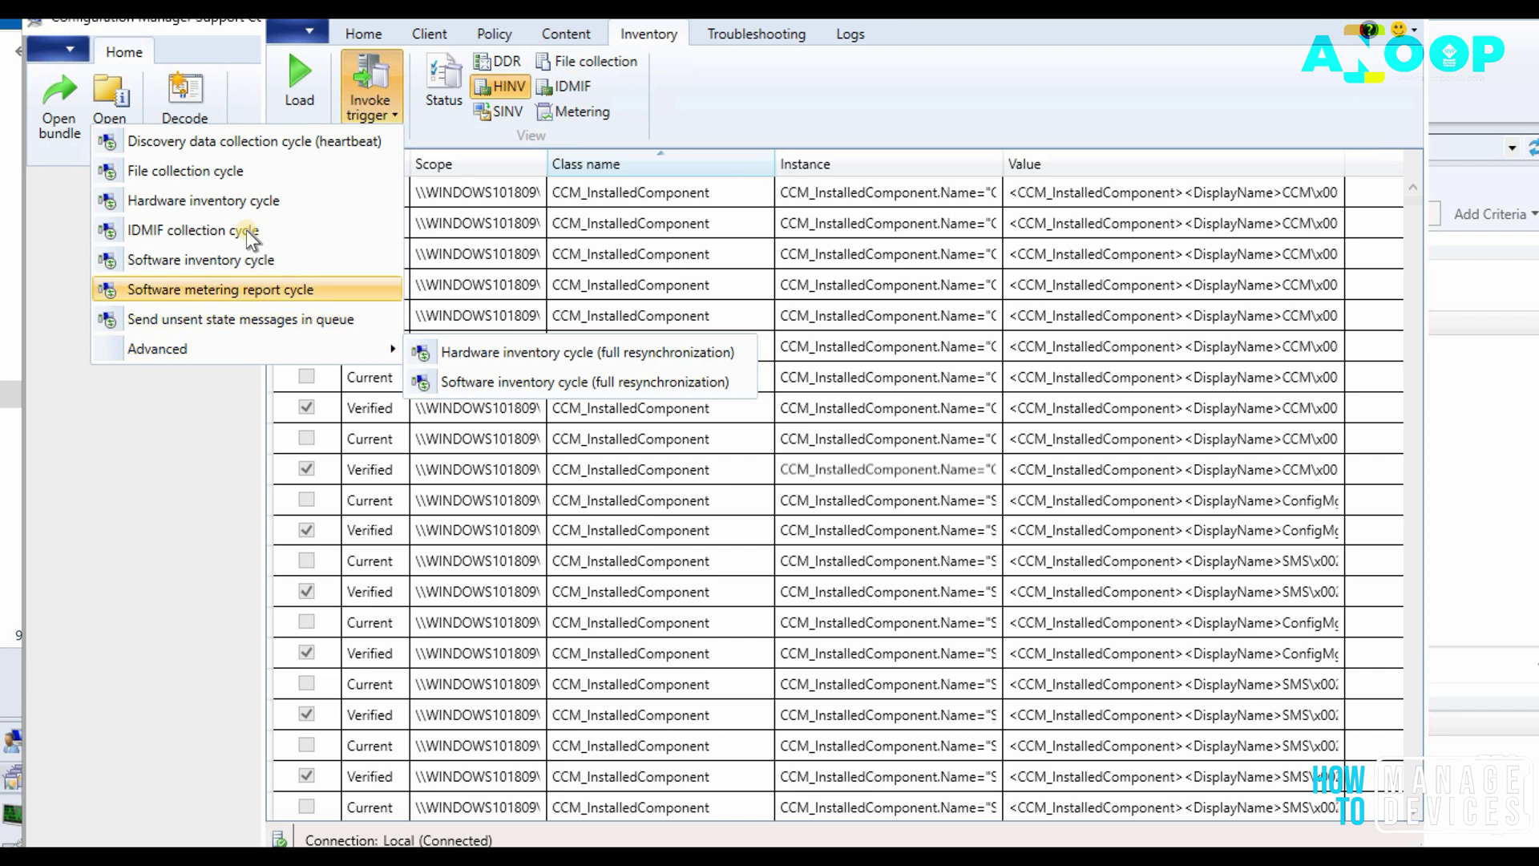
# Re-run the troubleshooting checks and select the failed Policy assignments check.
pyautogui.click(727, 35)
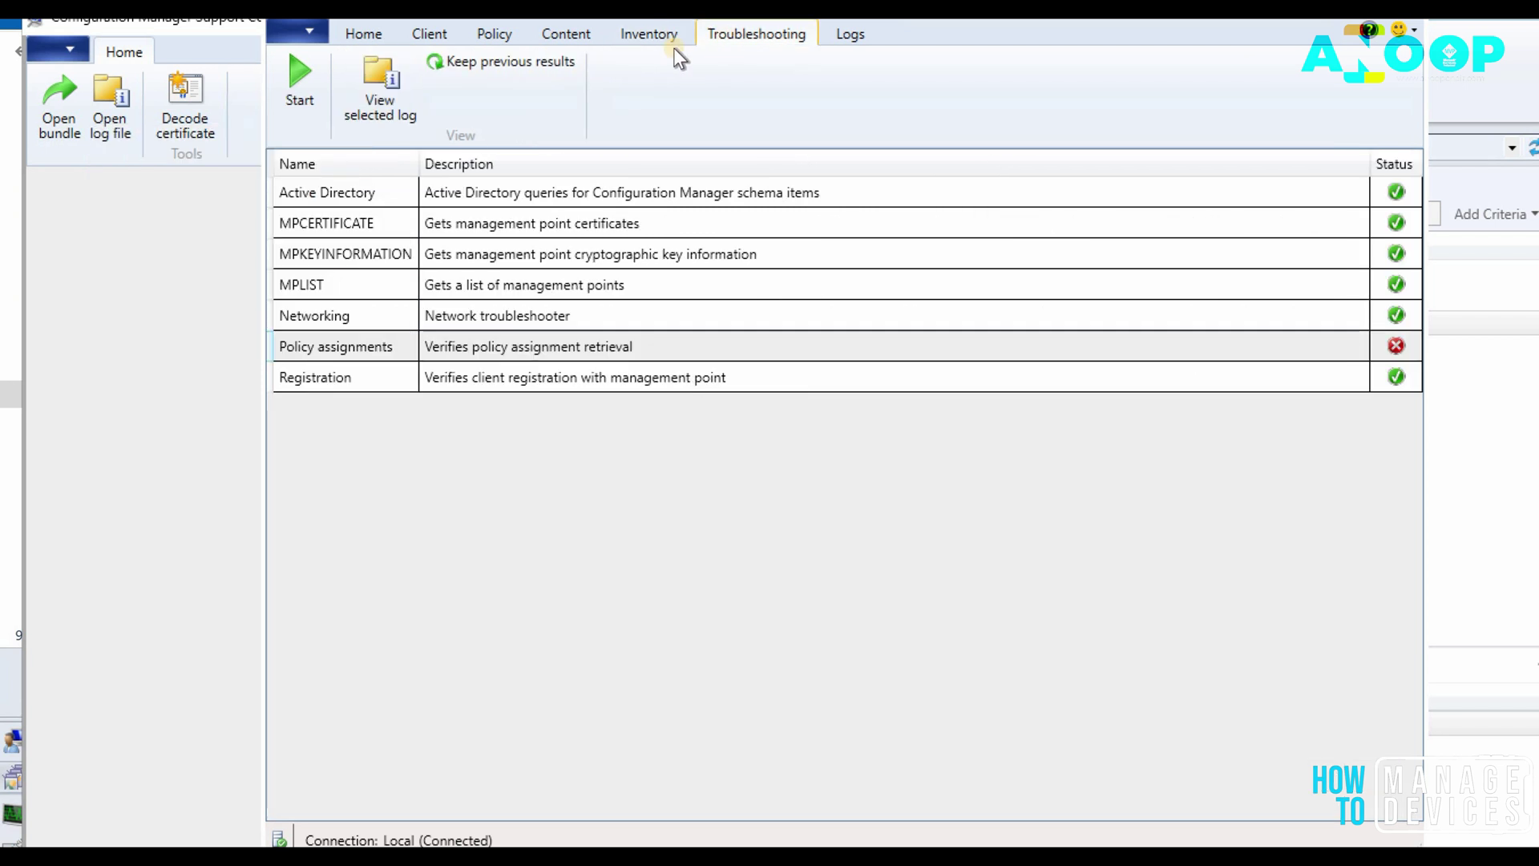
pyautogui.click(320, 94)
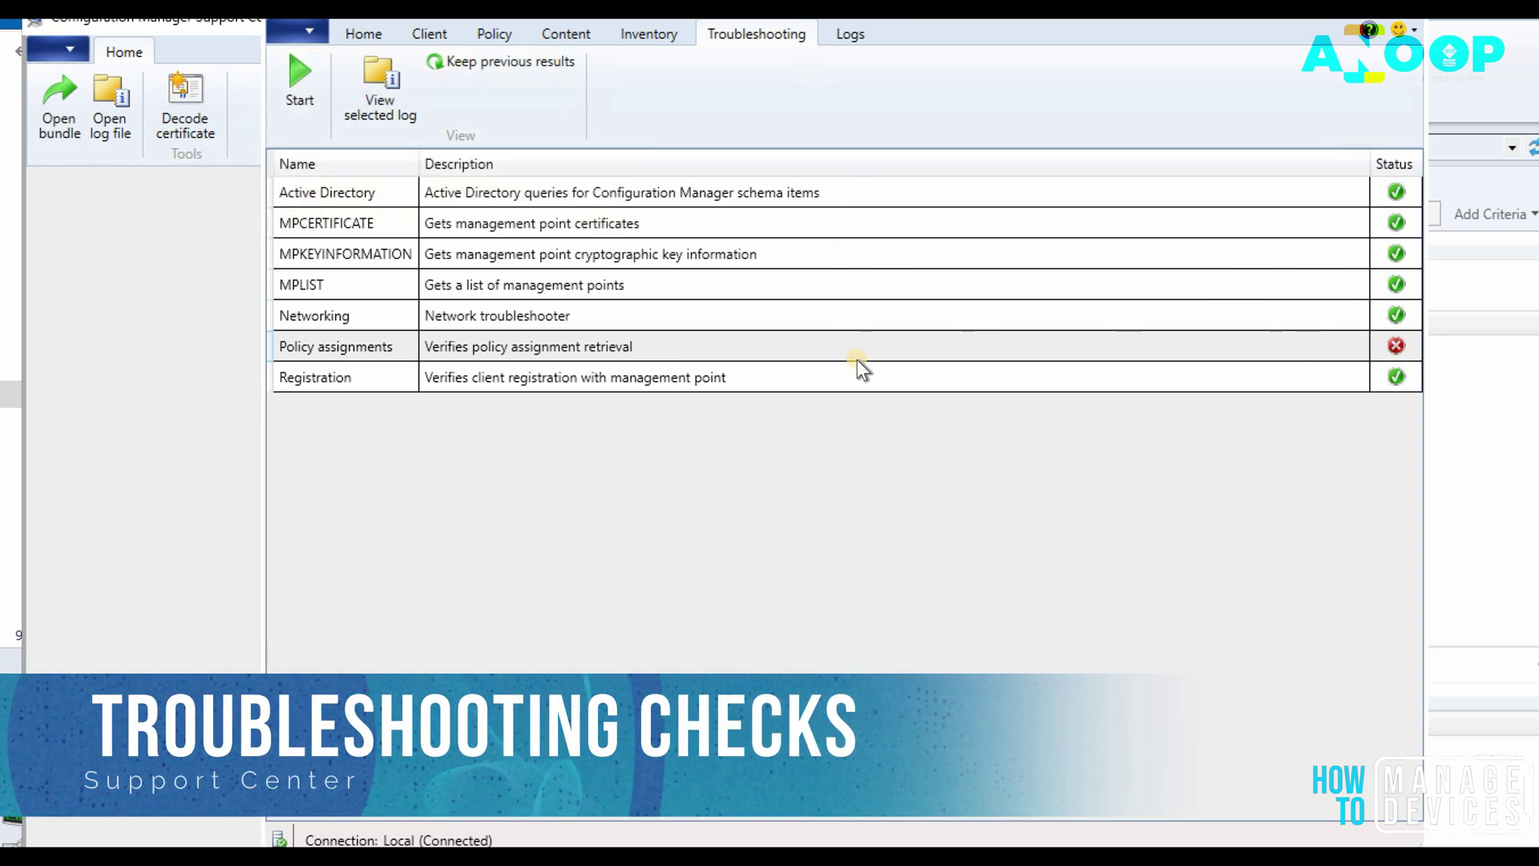
pyautogui.click(595, 345)
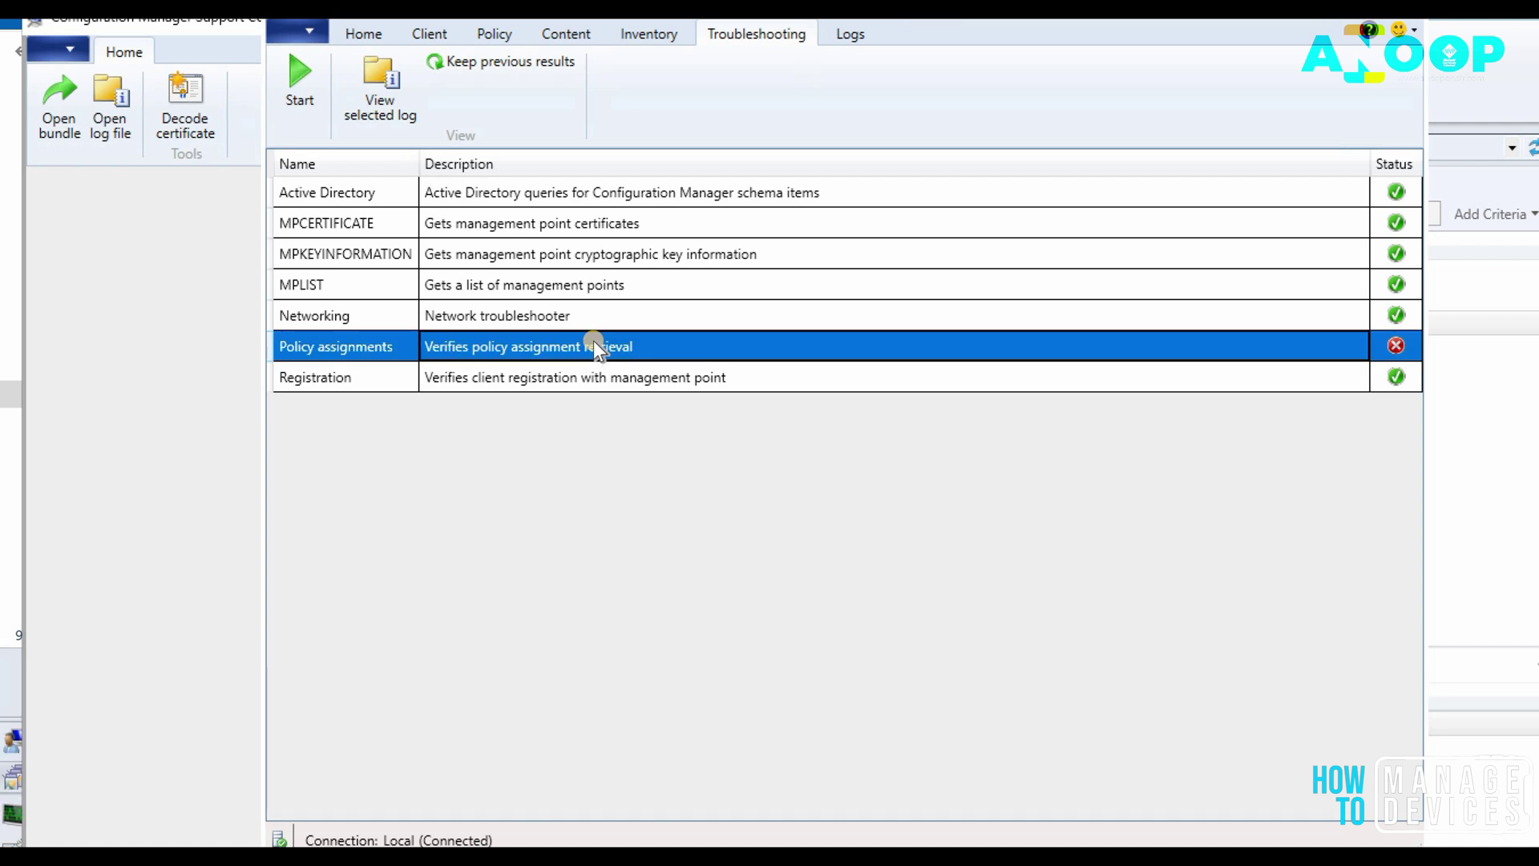
# Review the Policy assignments log entries around the null management-point reply, then close Log Viewer.
pyautogui.click(396, 114)
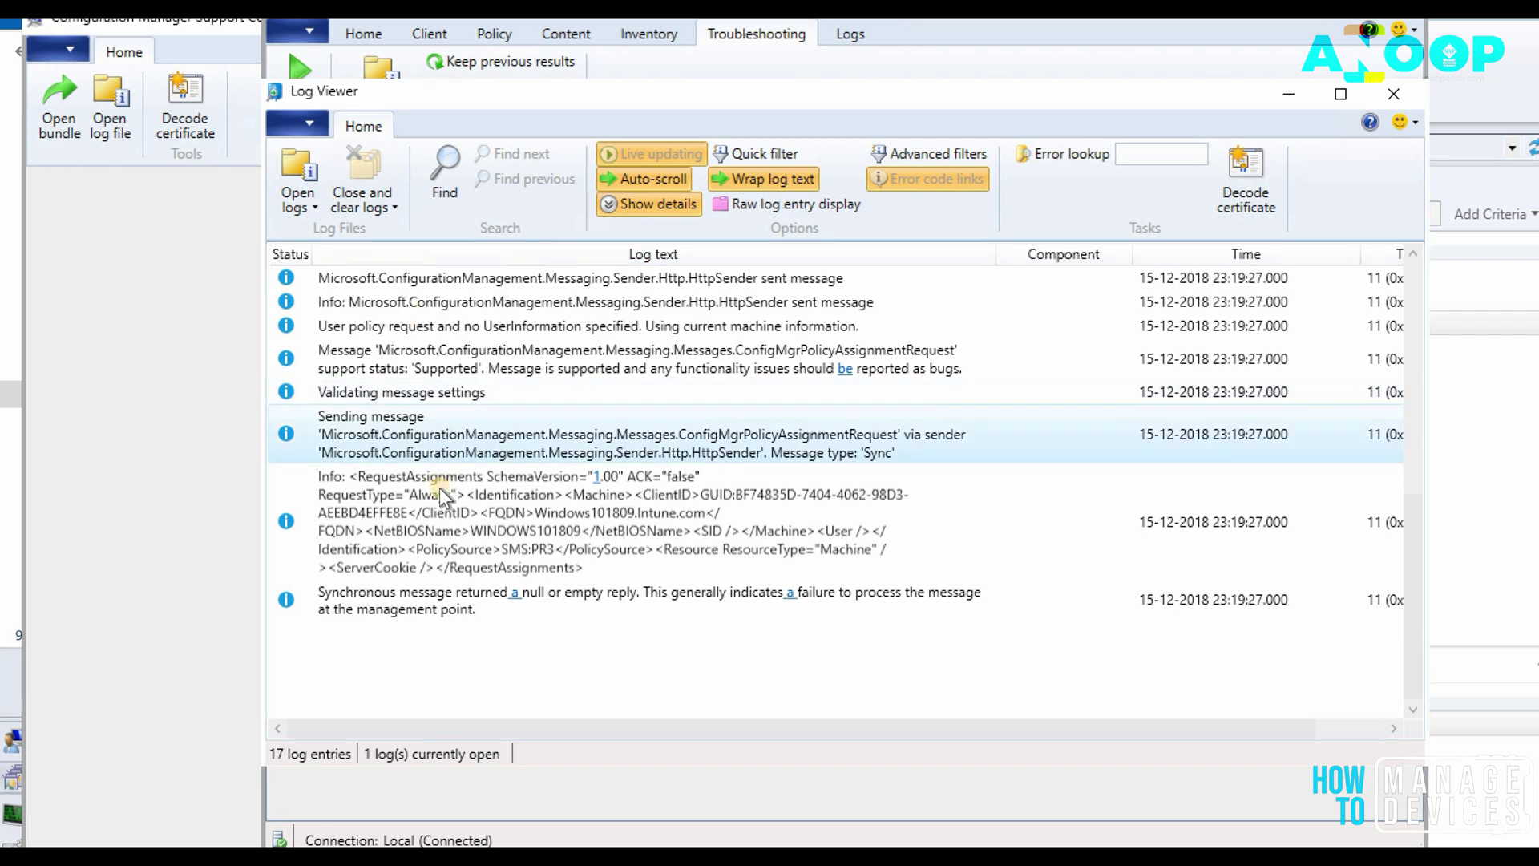
pyautogui.click(446, 593)
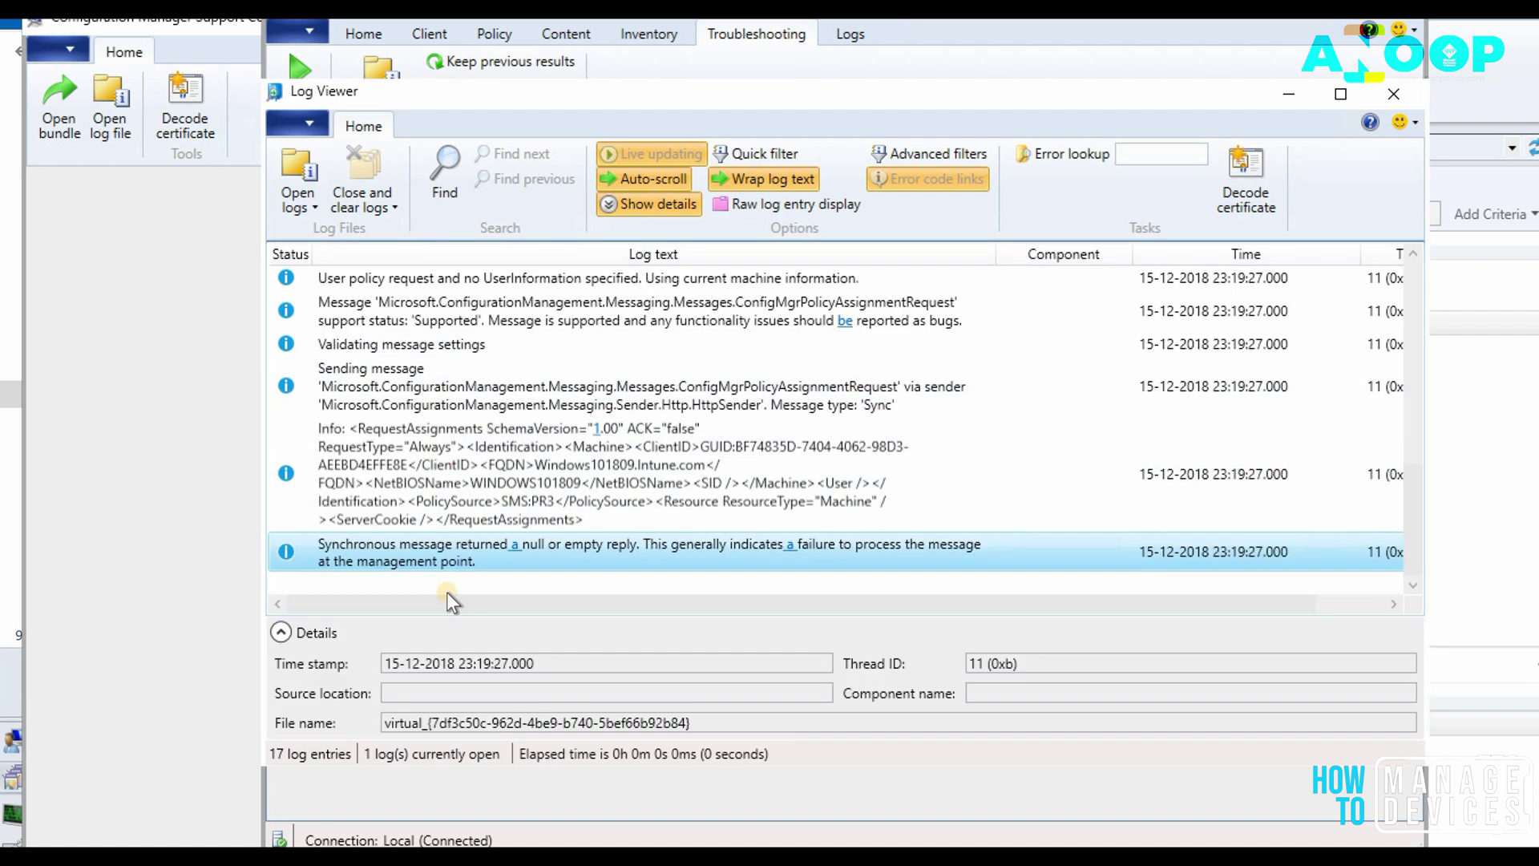
pyautogui.press('Up')
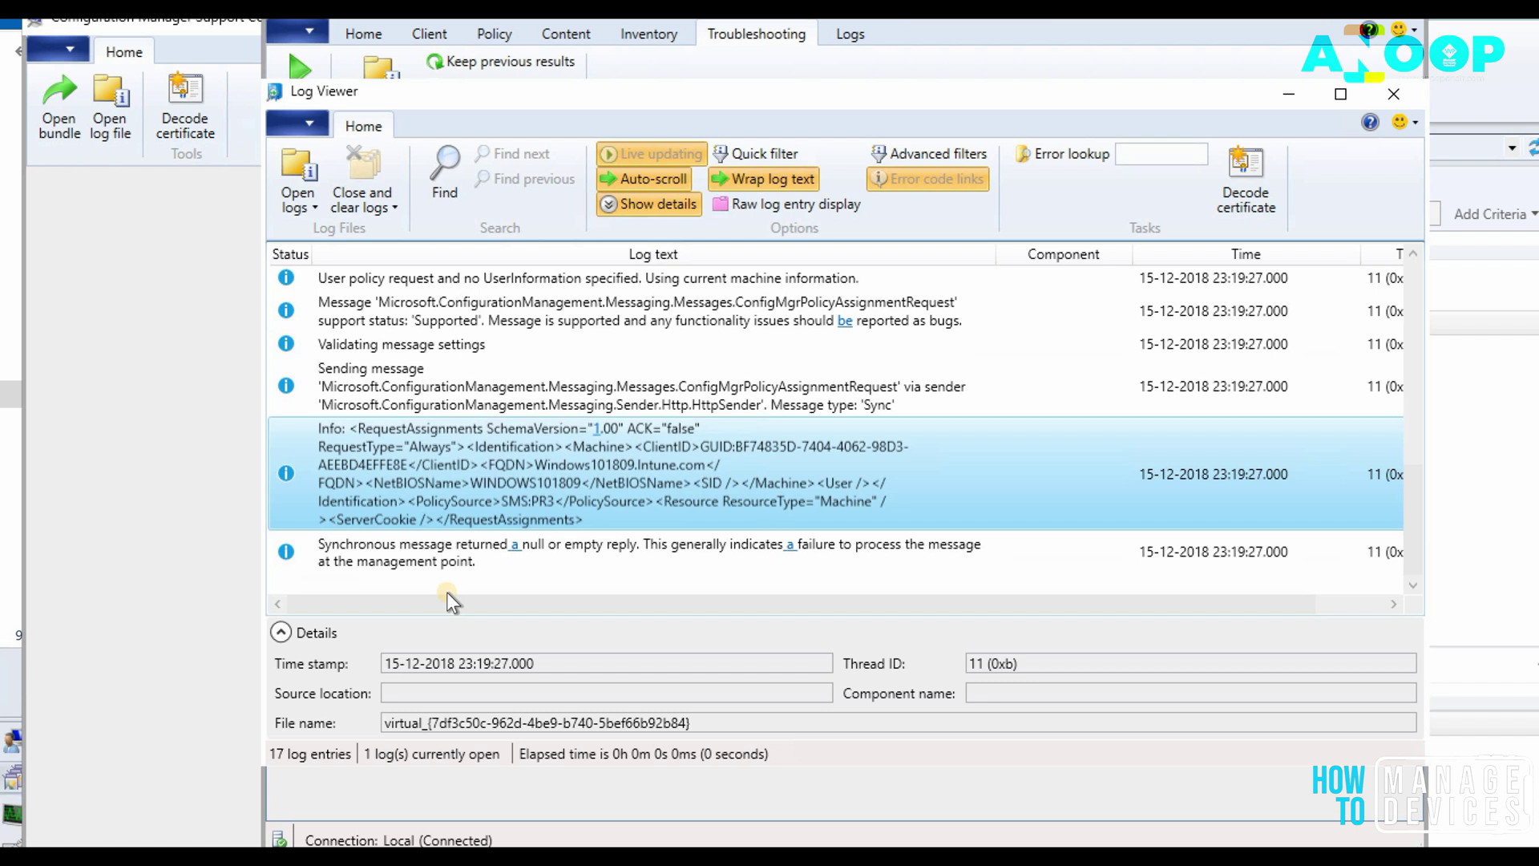
pyautogui.press('Up')
pyautogui.hotkey('alt', 'F4')
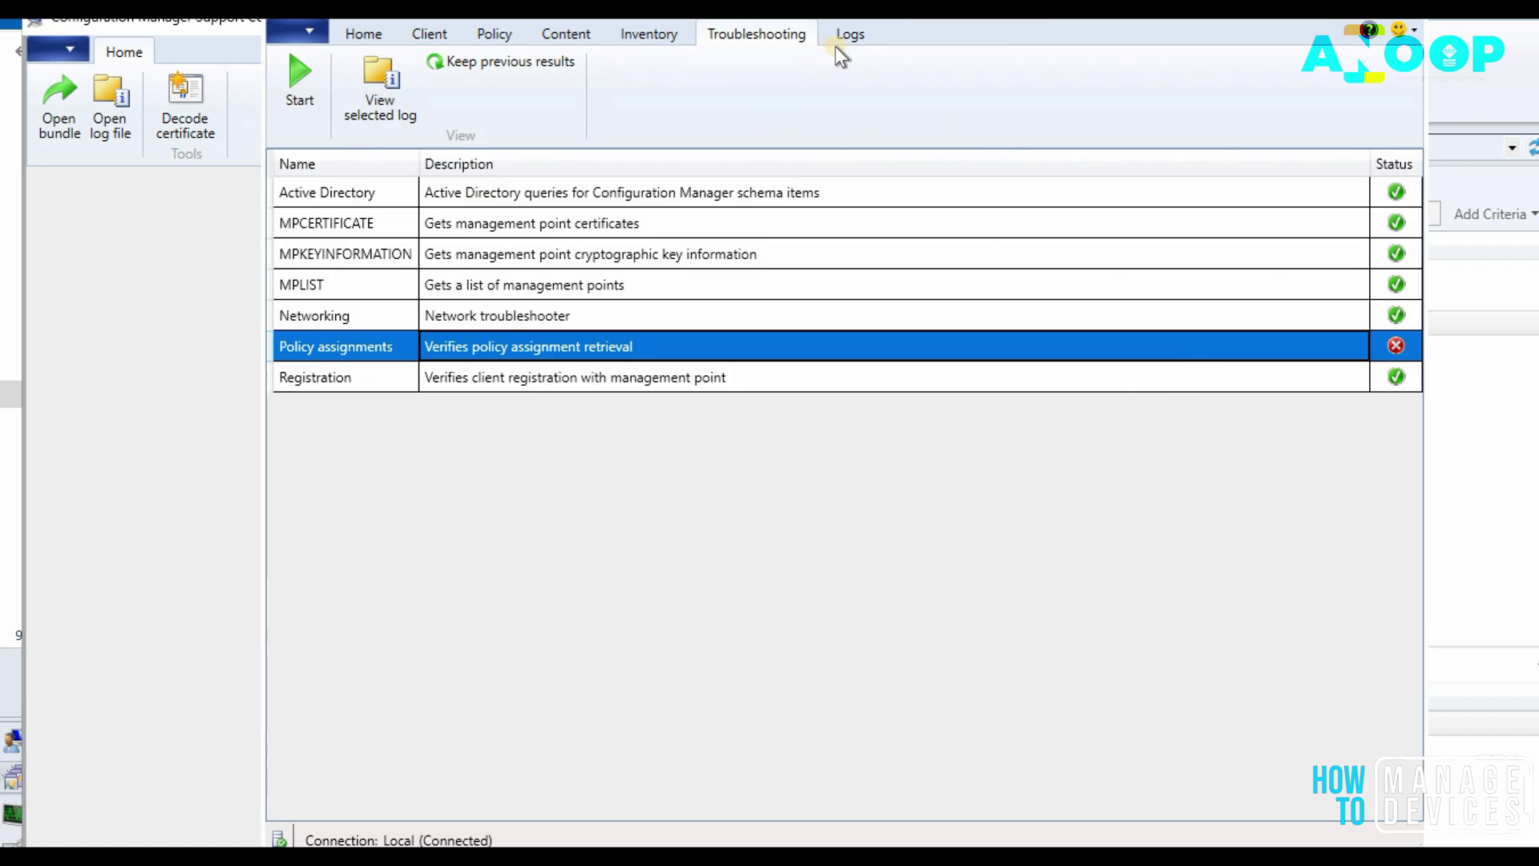
# From the Logs view, set client logging to Debug and verbose and apply it.
pyautogui.click(857, 35)
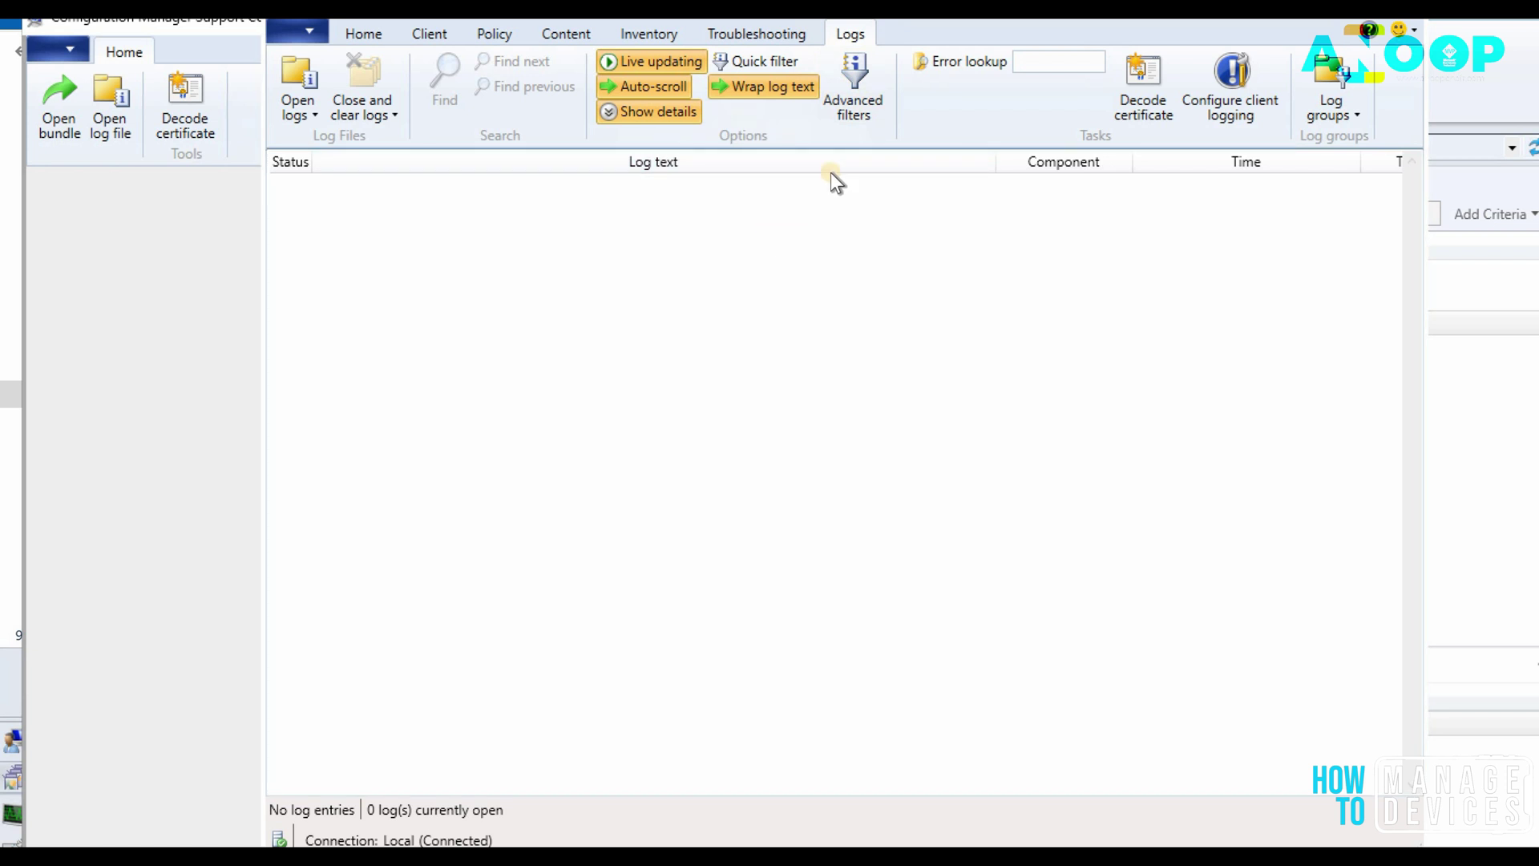
pyautogui.click(1247, 115)
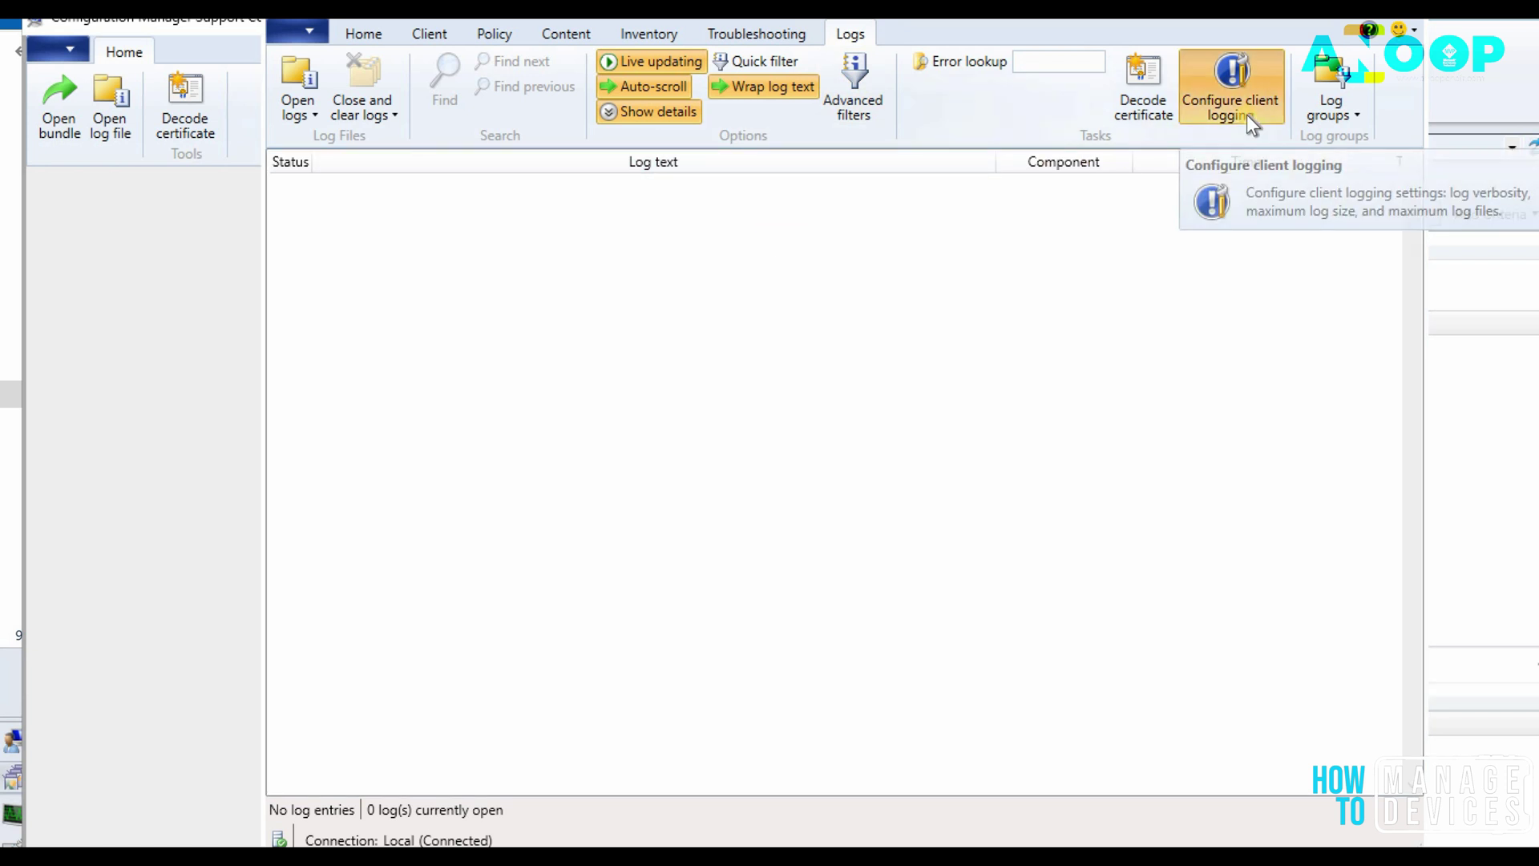
pyautogui.moveTo(842, 272); pyautogui.dragTo(784, 225)
pyautogui.click(596, 319)
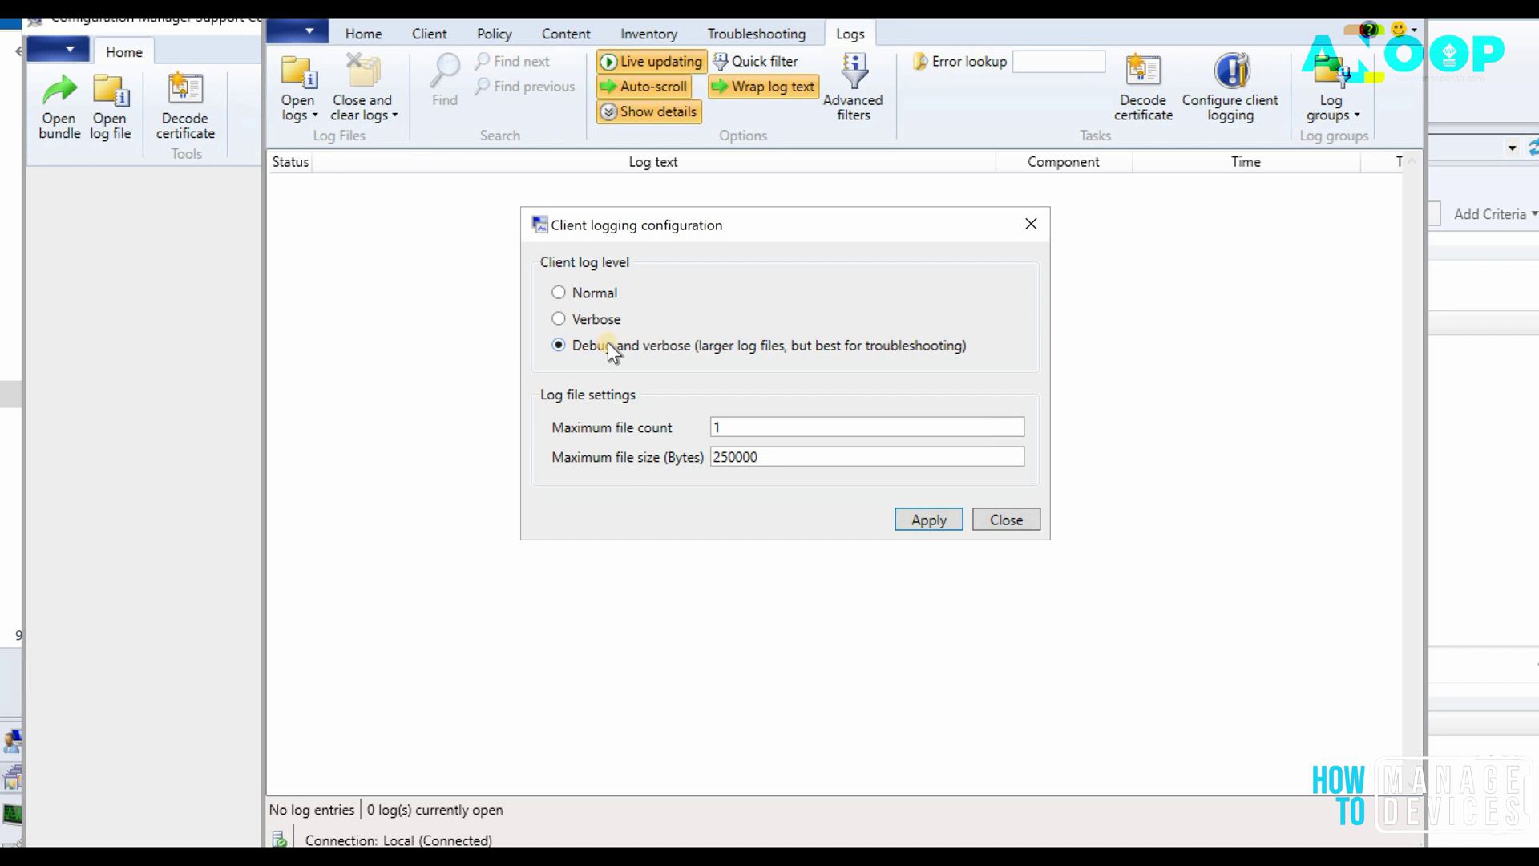
pyautogui.click(598, 319)
pyautogui.click(928, 519)
pyautogui.click(1045, 565)
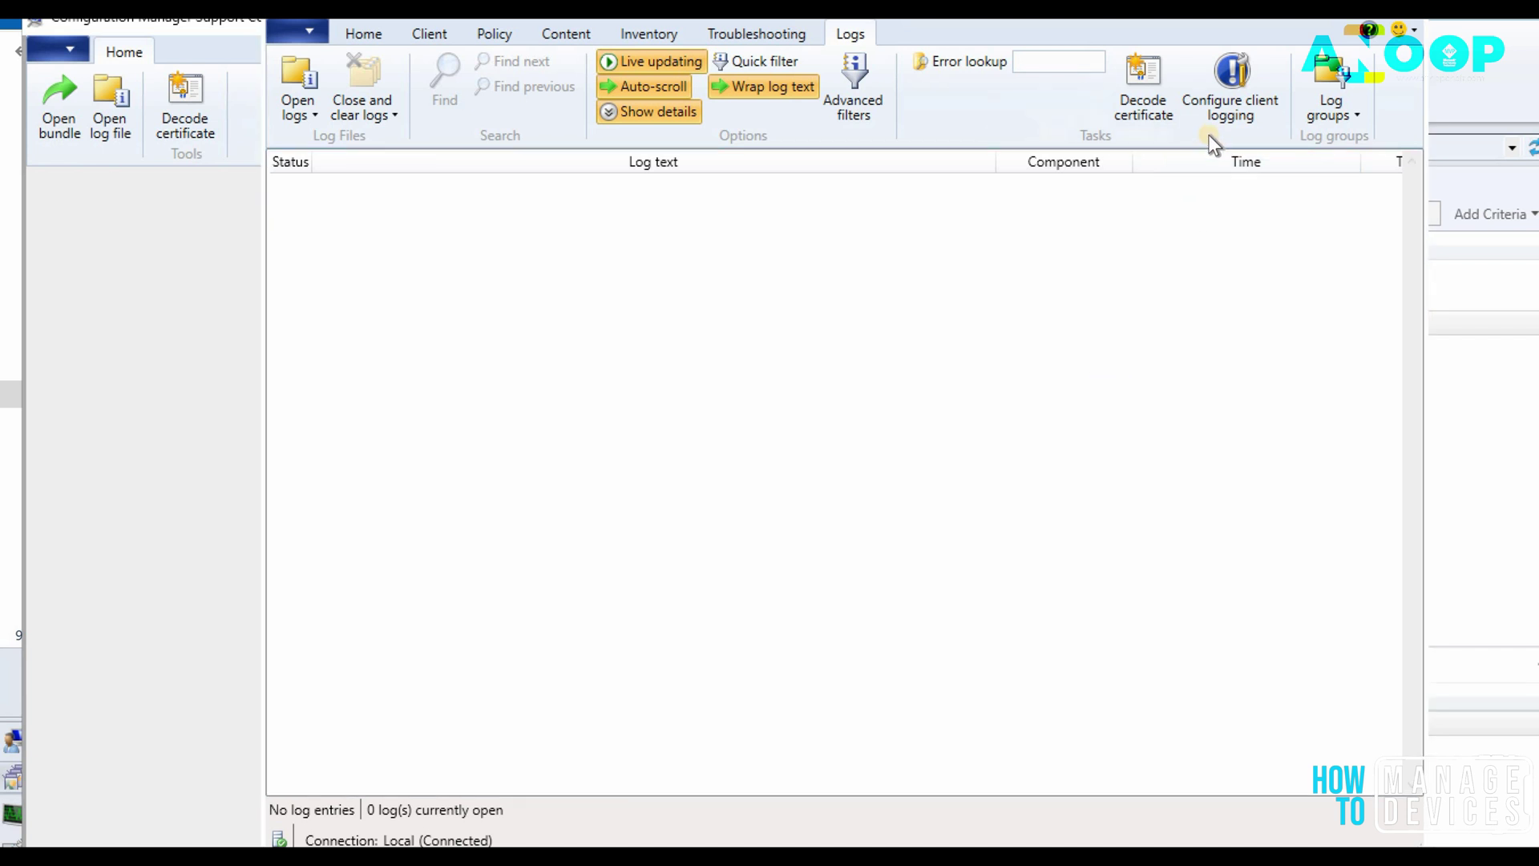
pyautogui.click(308, 106)
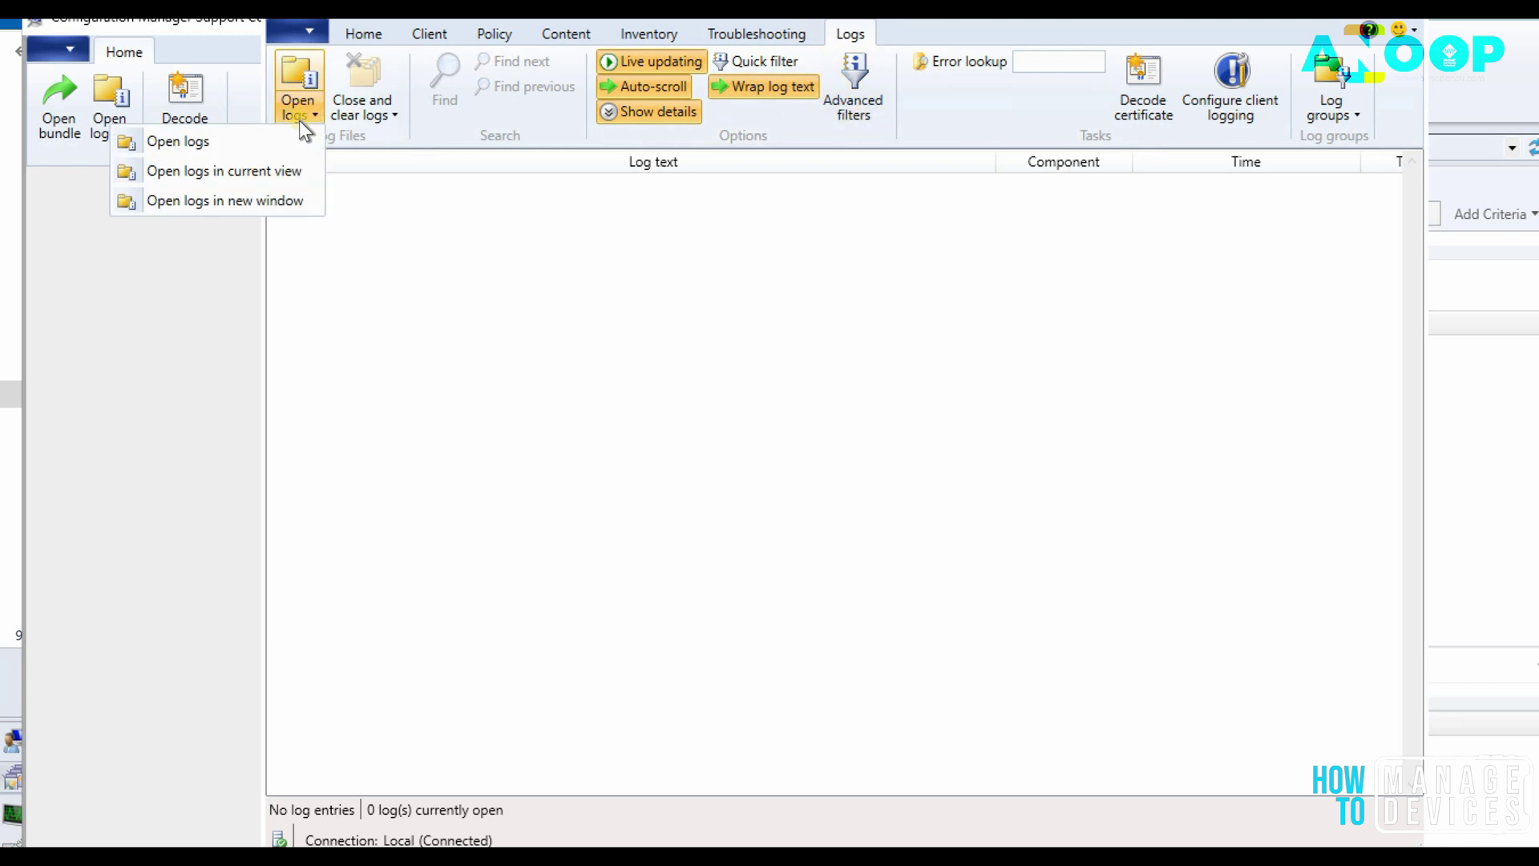
# Open the Application Management log group and look up error 0x80040e14 from the LoadConfigurationPointAccessorsMap failure.
pyautogui.click(1345, 101)
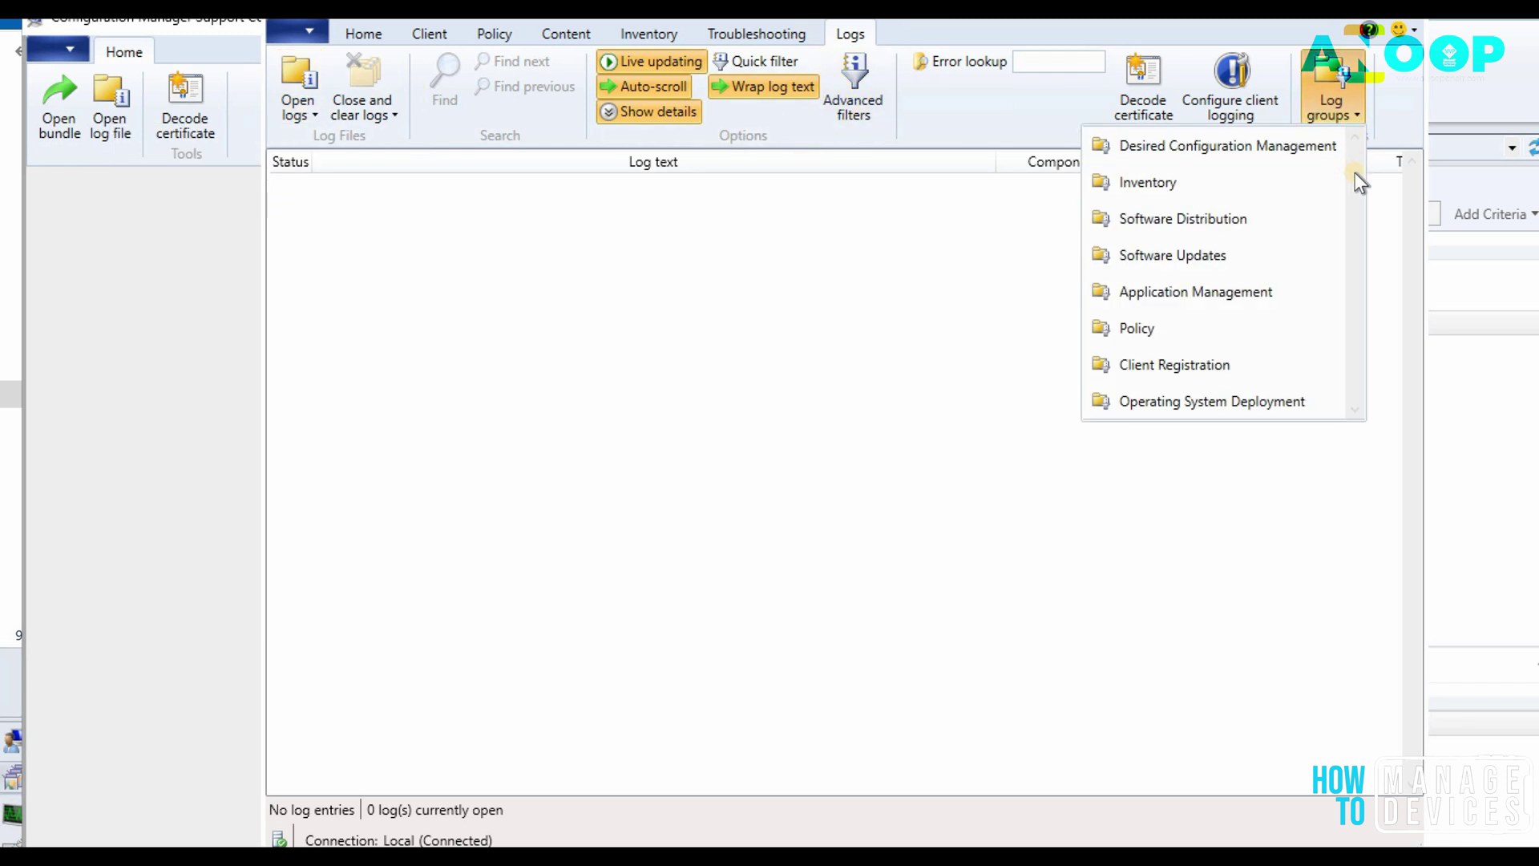
pyautogui.click(1252, 291)
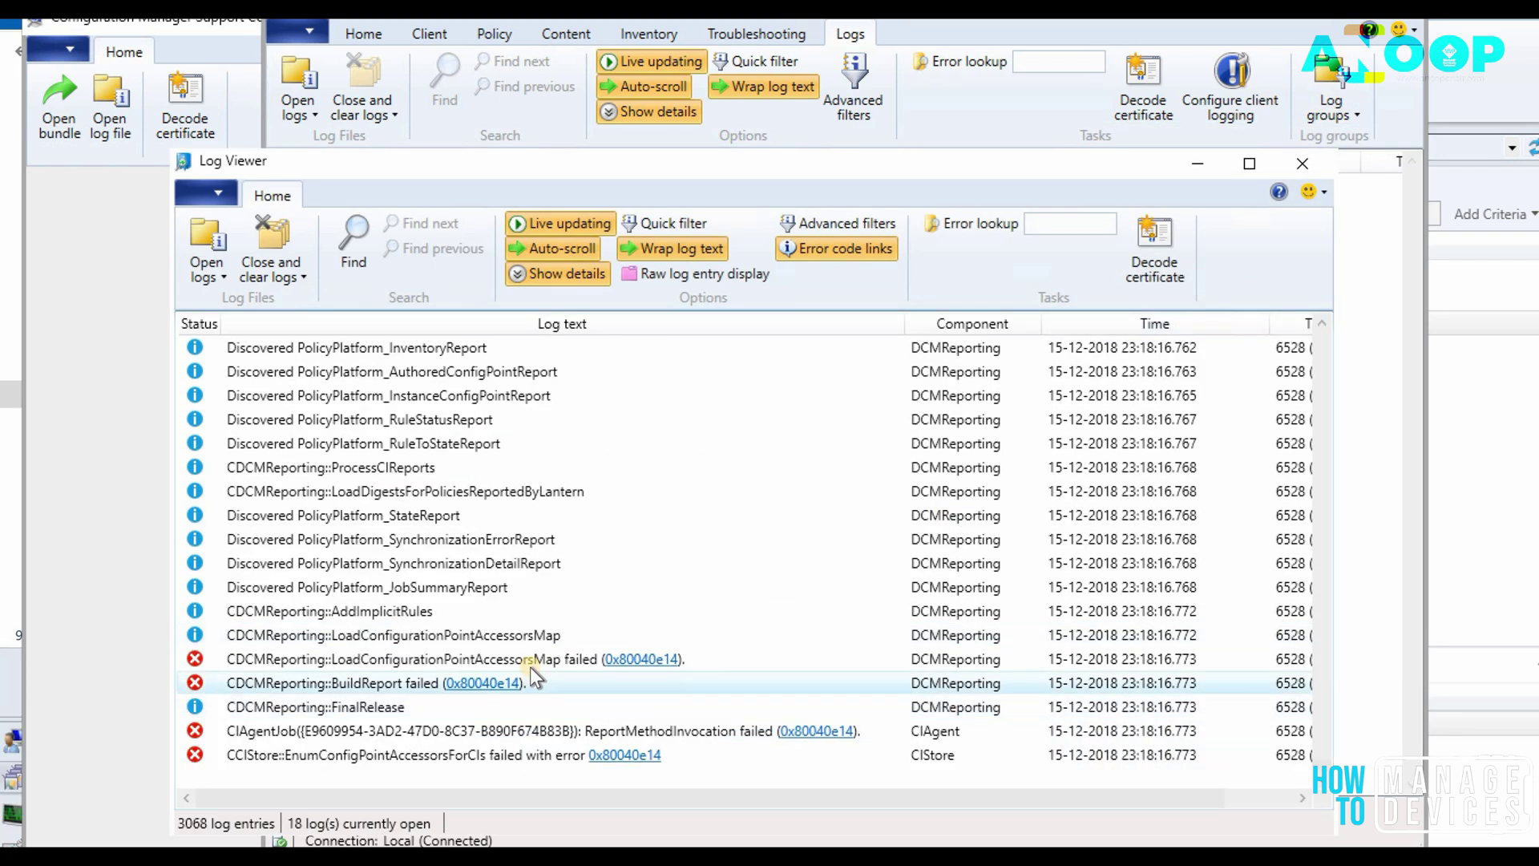
pyautogui.click(529, 663)
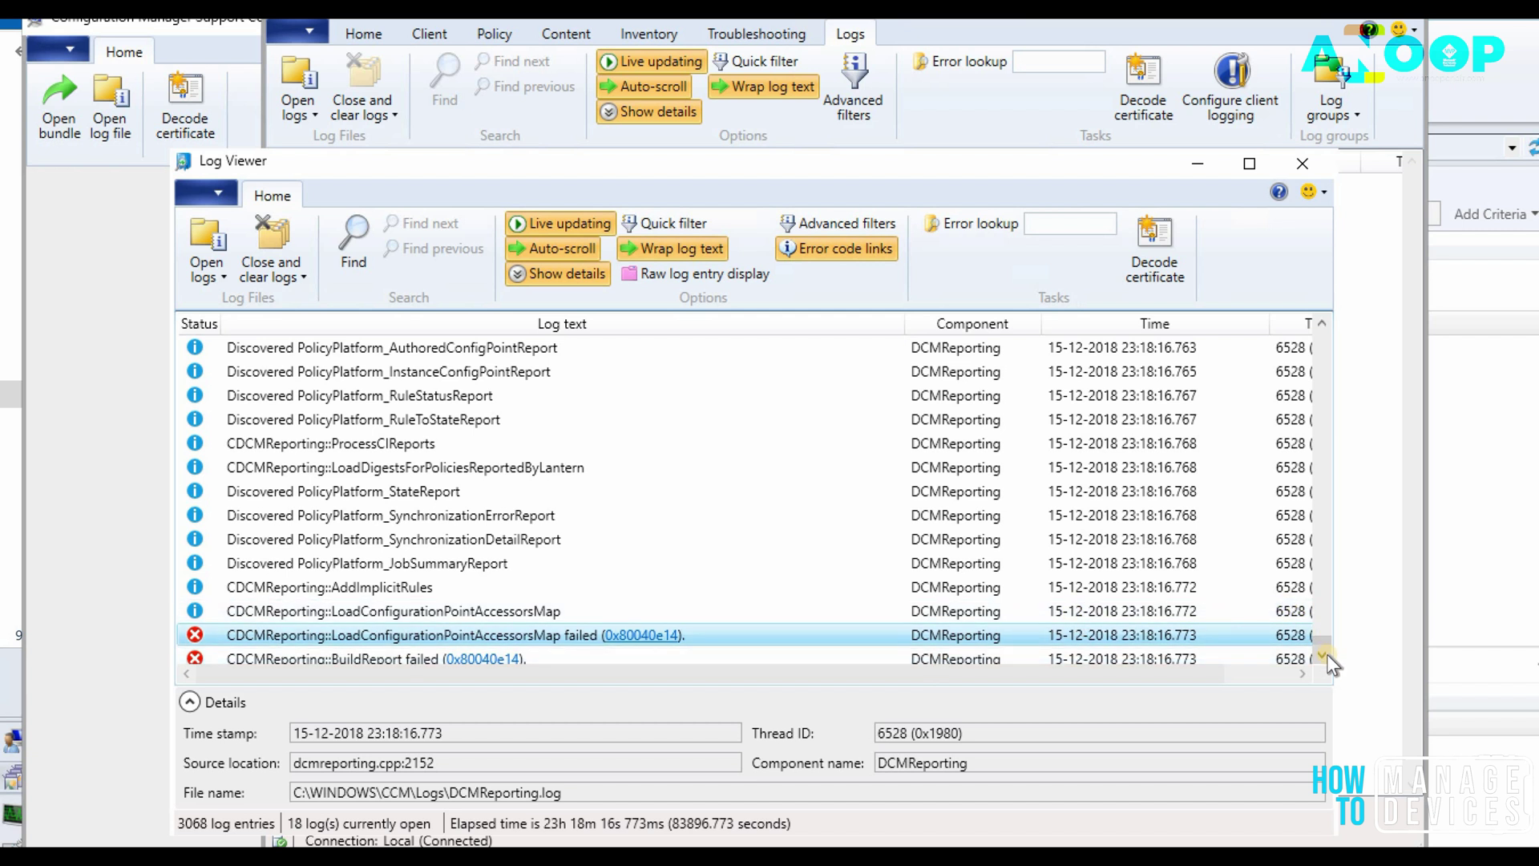
pyautogui.click(641, 539)
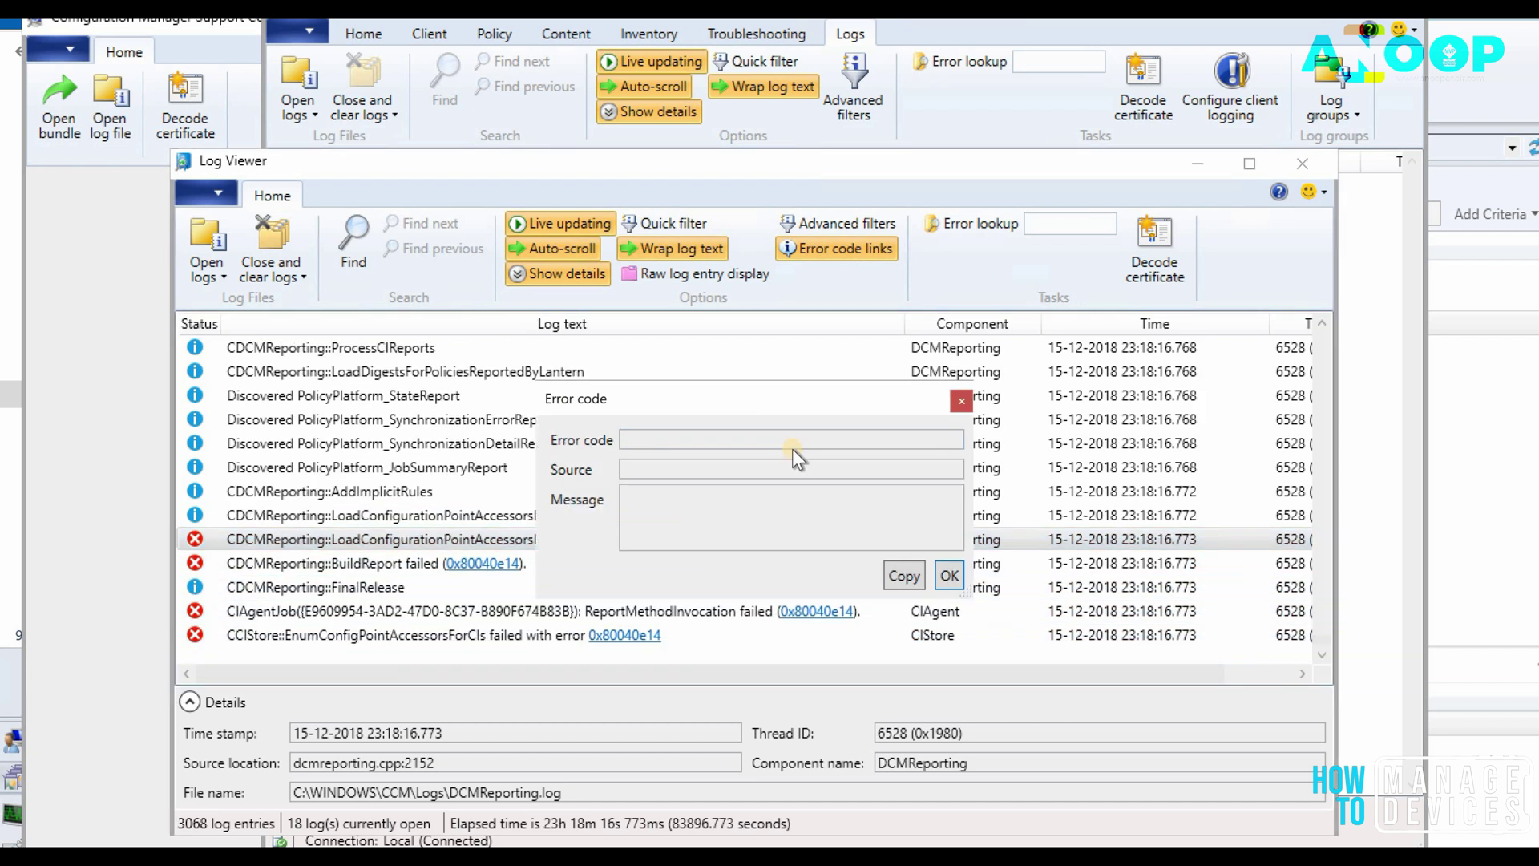
pyautogui.click(907, 579)
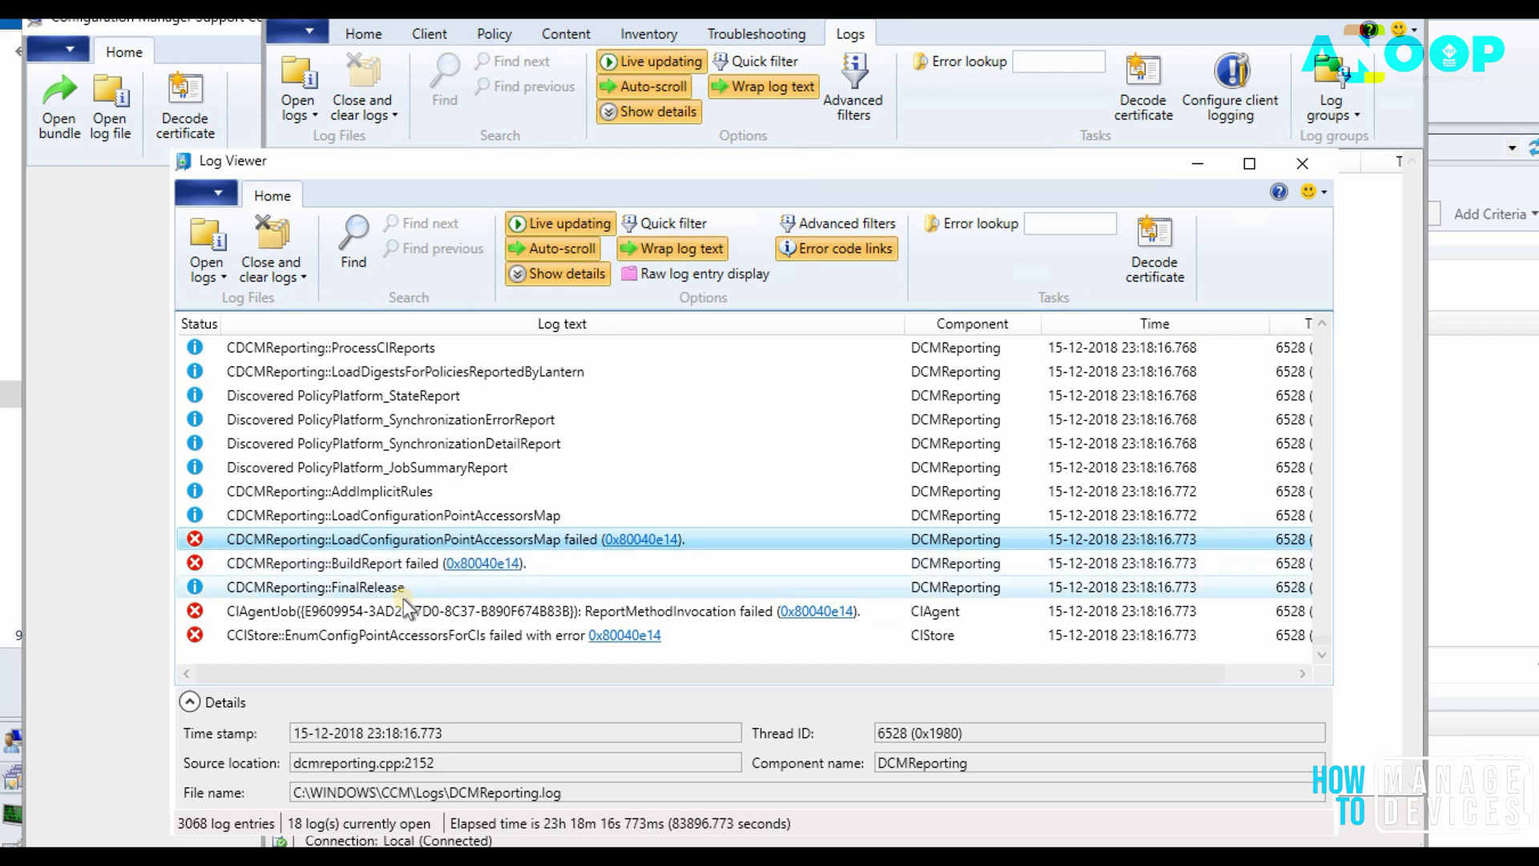
# Page back through earlier log entries and explore the advanced log filter options.
pyautogui.press('pageup')
pyautogui.press('pageup')
pyautogui.press('pageup')
pyautogui.press('Up')
pyautogui.press('Up')
pyautogui.press('Up')
pyautogui.press('Up')
pyautogui.press('Up')
pyautogui.press('Up')
pyautogui.press('Up')
pyautogui.press('Up')
pyautogui.press('Up')
pyautogui.press('Up')
pyautogui.press('Up')
pyautogui.press('Up')
pyautogui.press('Up')
pyautogui.press('Up')
pyautogui.press('Up')
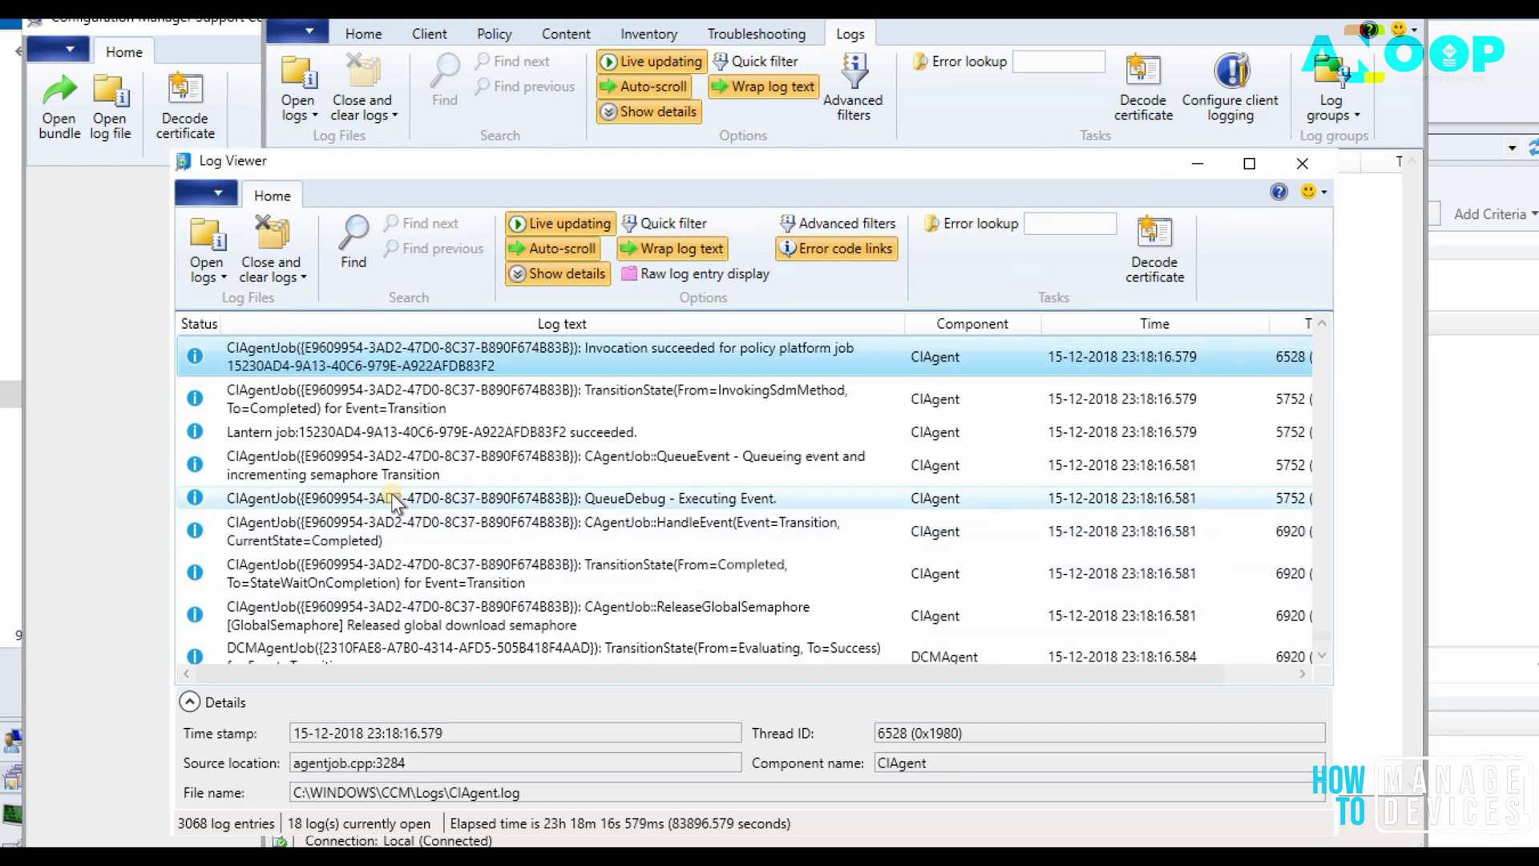
pyautogui.scroll(-5, 391, 493)
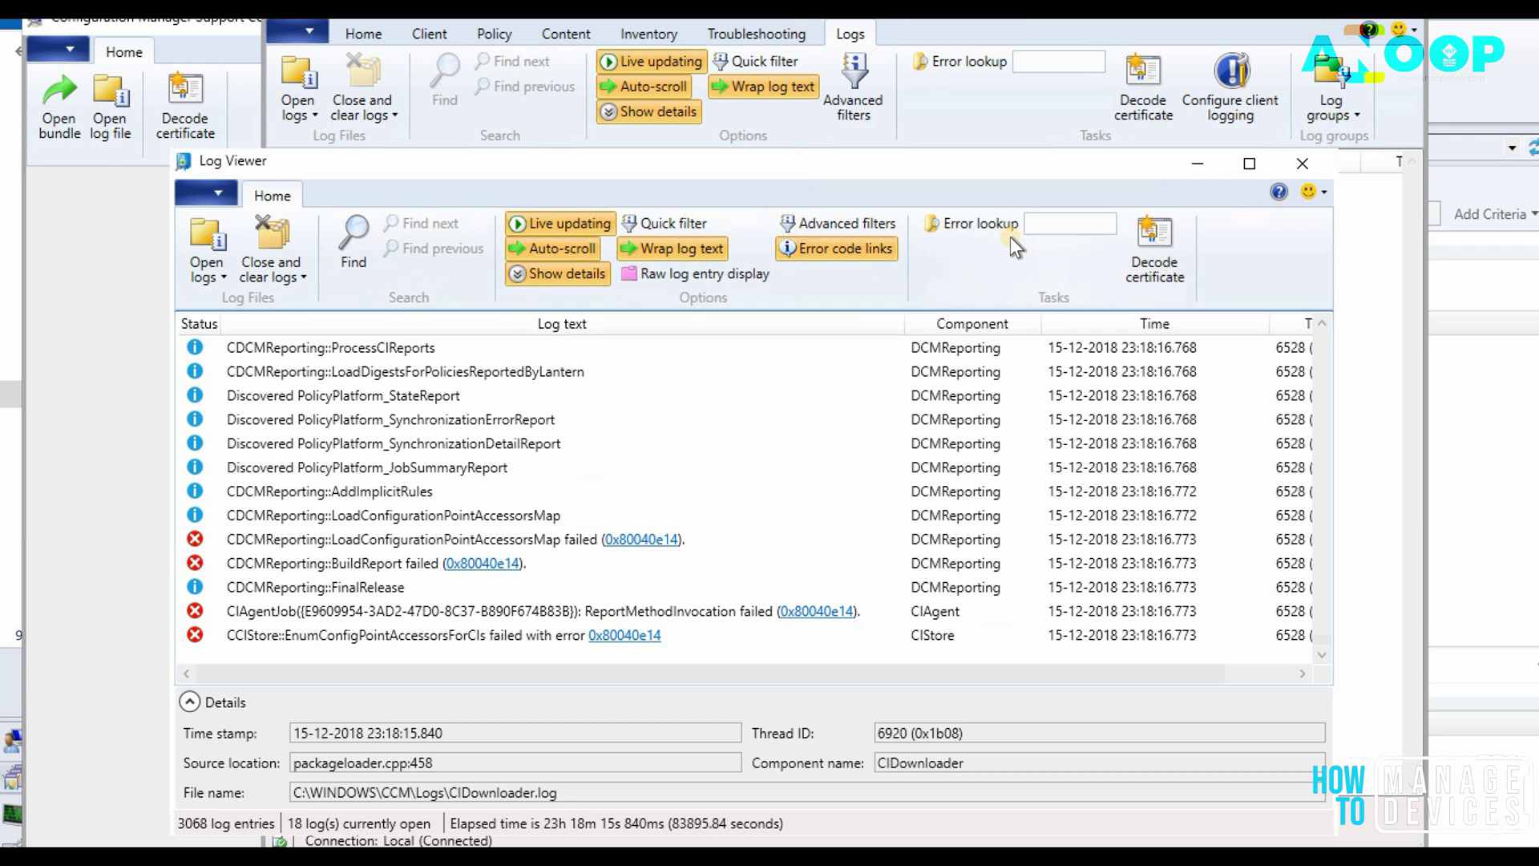
pyautogui.click(822, 221)
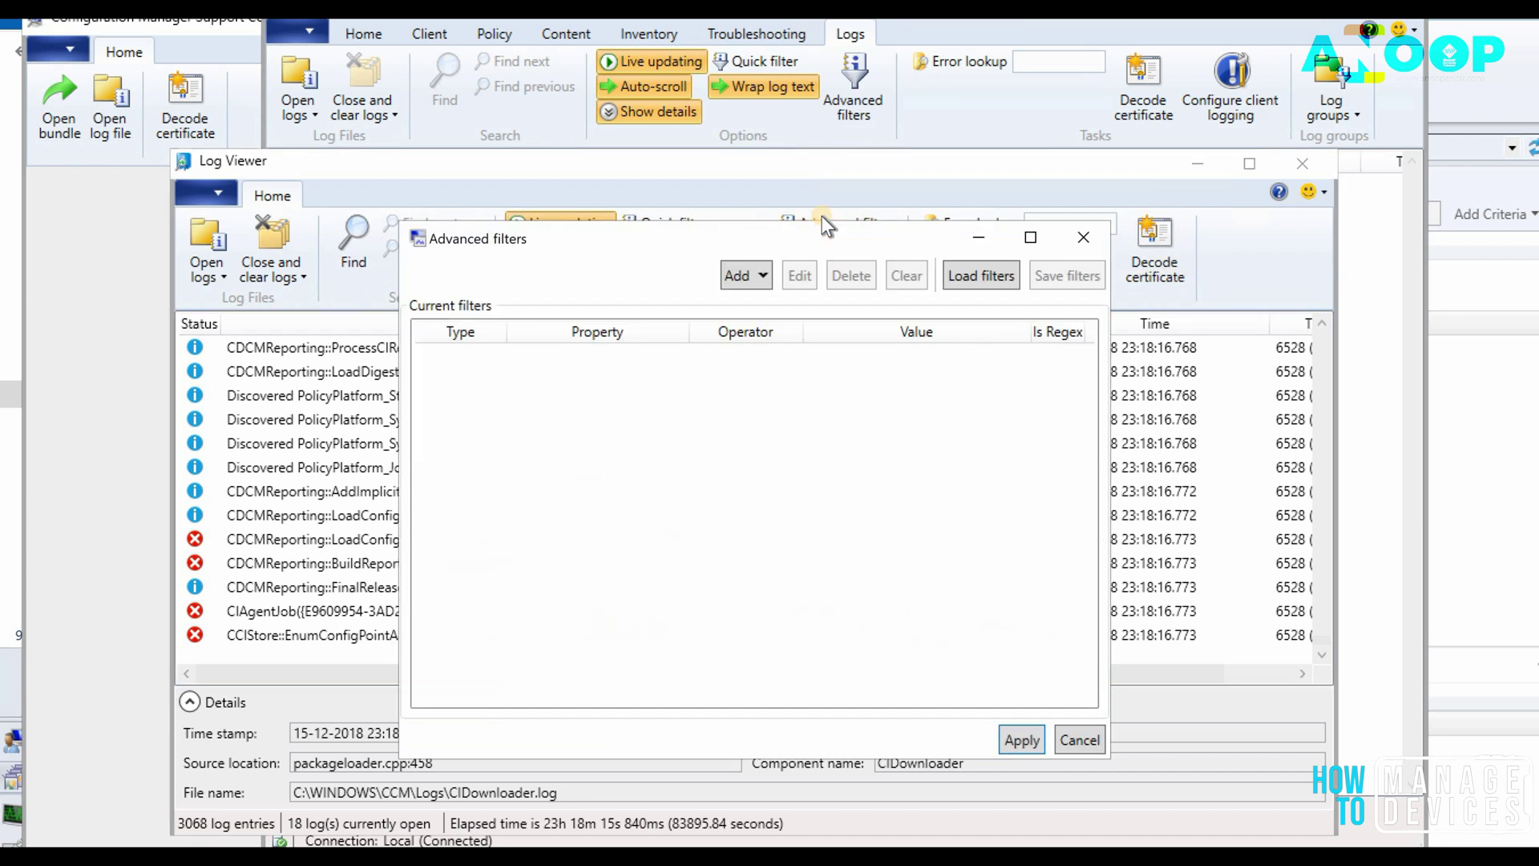
pyautogui.click(748, 282)
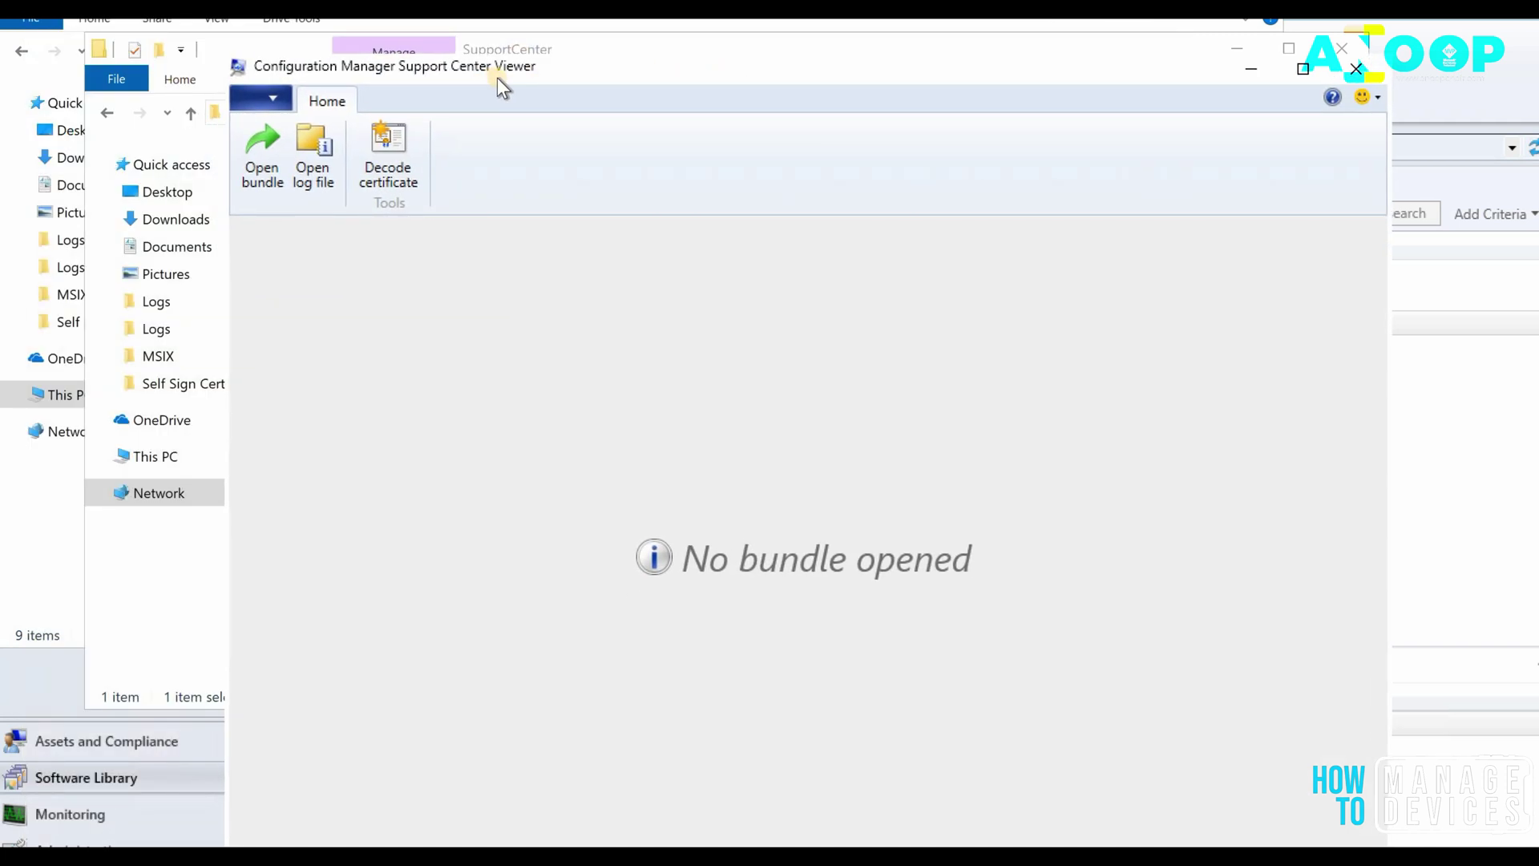
# Load the Support zip bundle from the Desktop into Support Center Viewer.
pyautogui.click(278, 193)
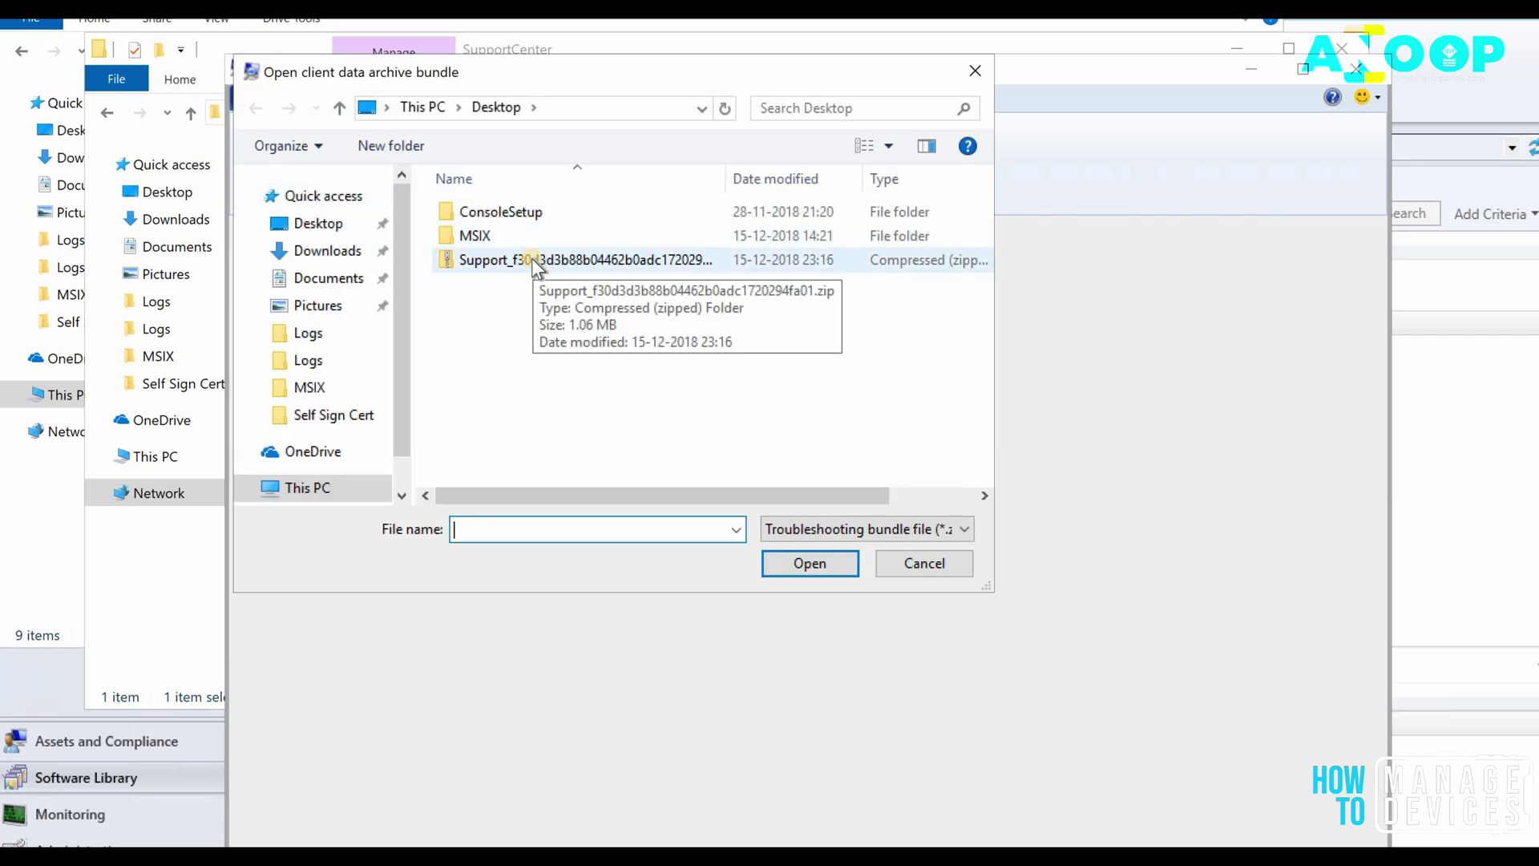
pyautogui.click(534, 263)
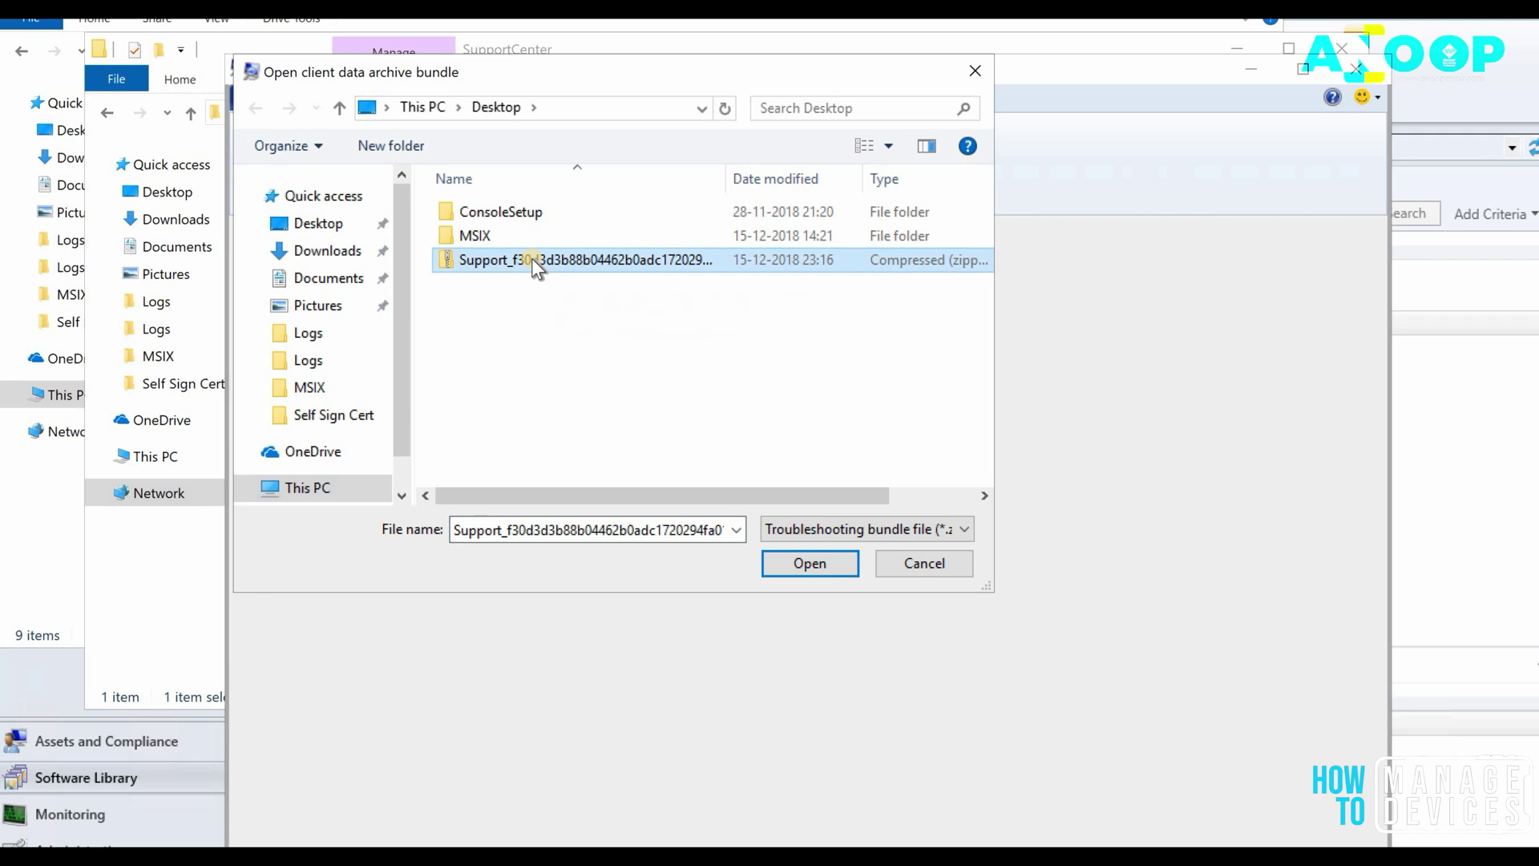
pyautogui.click(787, 563)
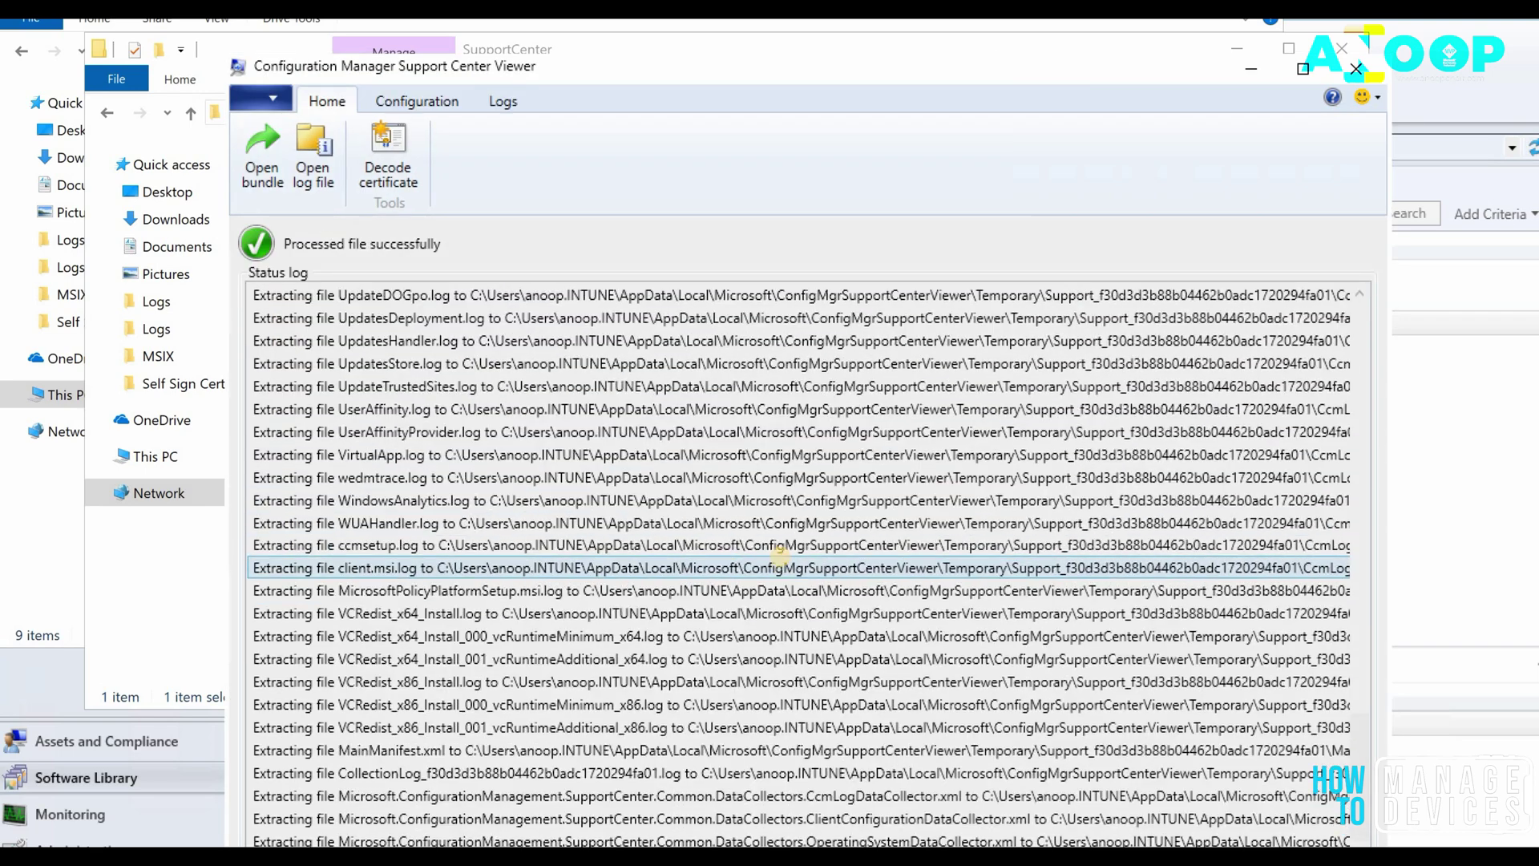
# Drill through the bundle's Client configuration to network adapters, expand Index=1, then list the collected logs.
pyautogui.click(423, 103)
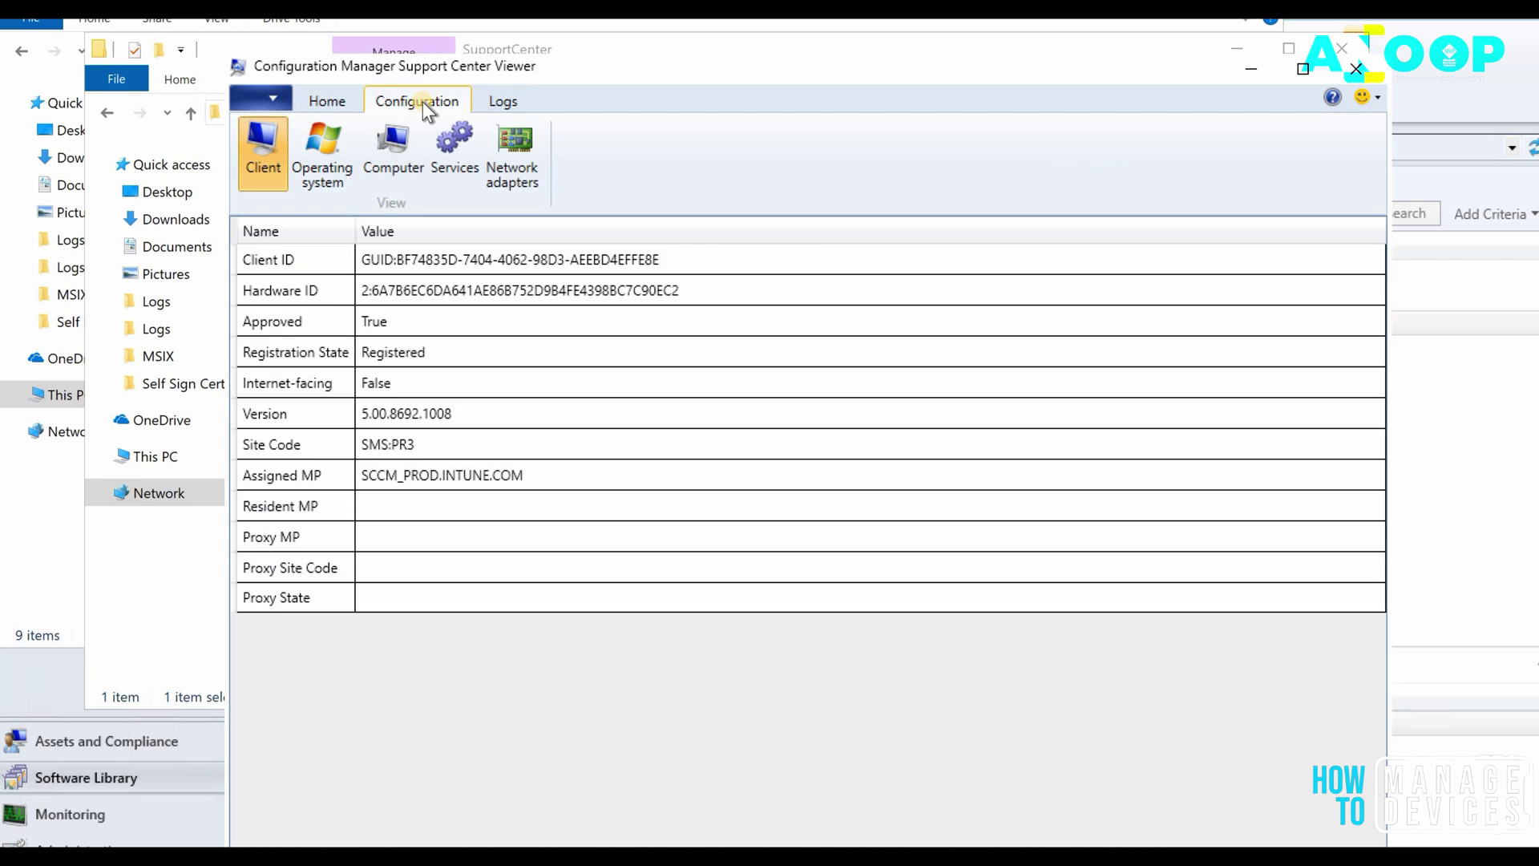
pyautogui.click(341, 157)
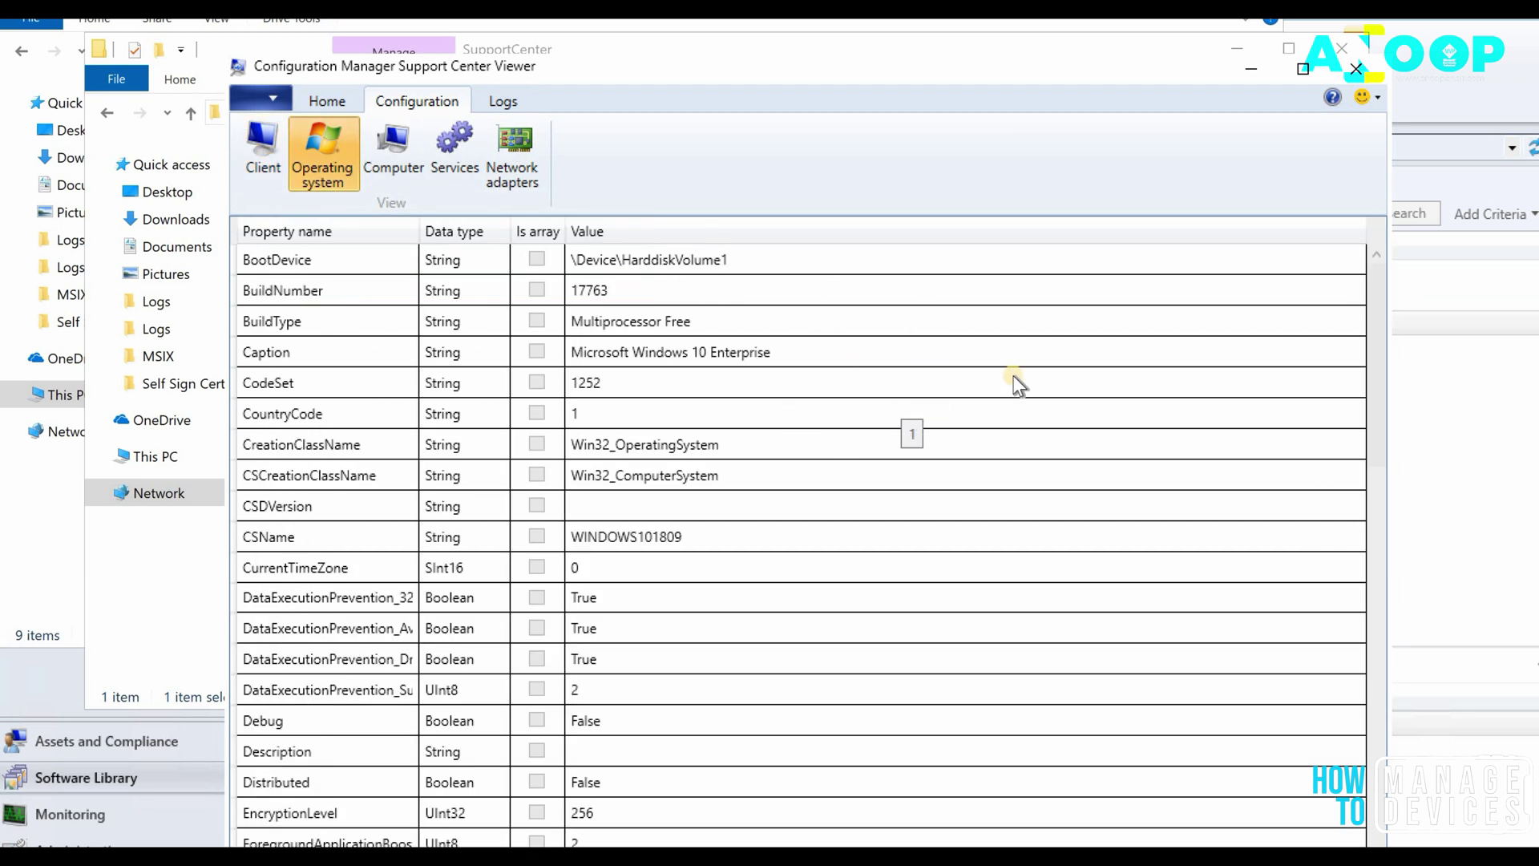
pyautogui.click(380, 153)
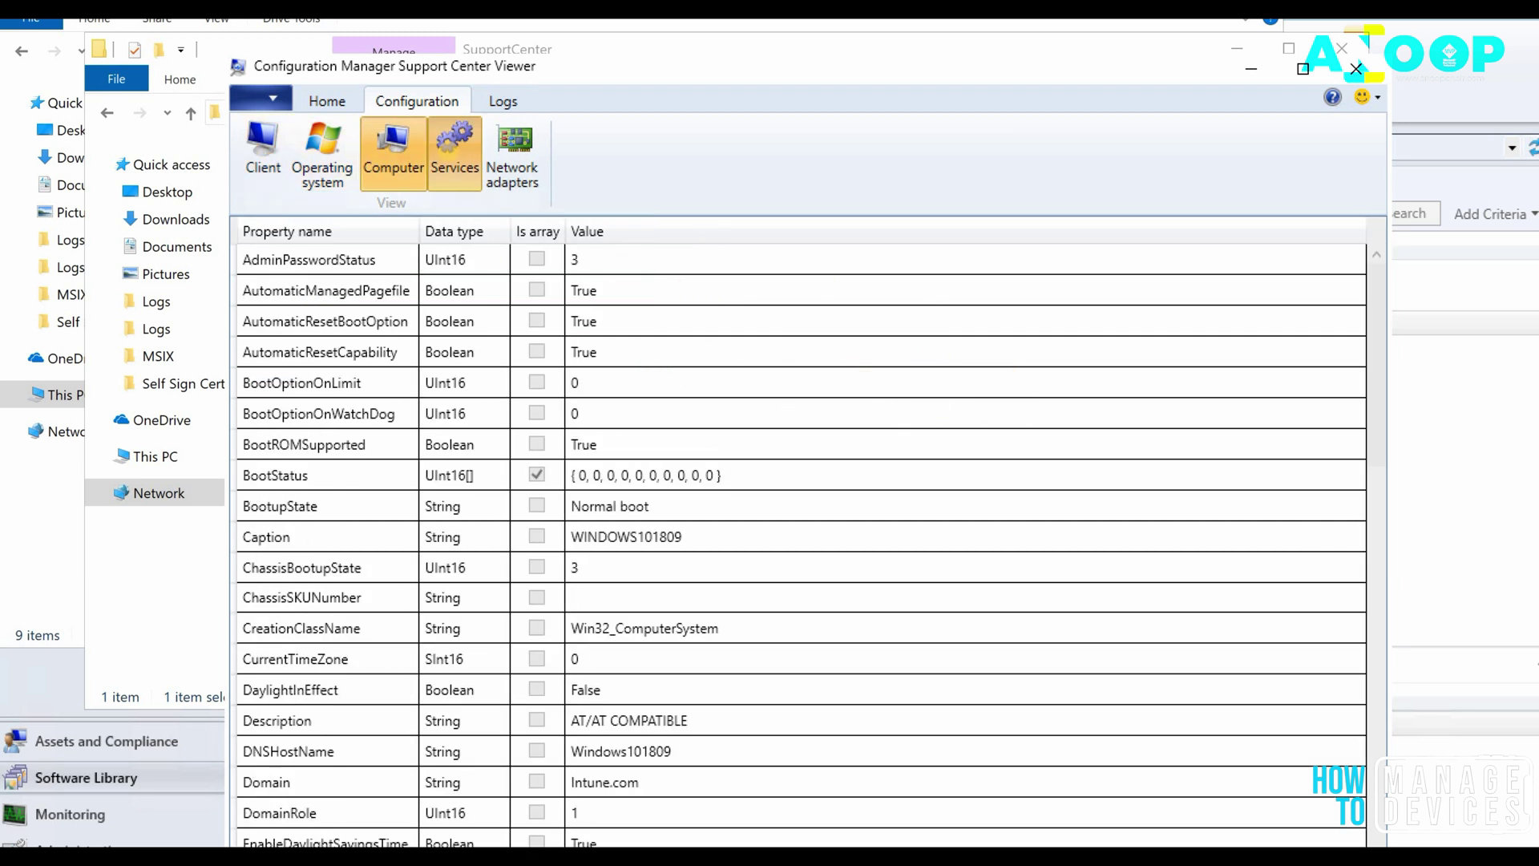
pyautogui.click(448, 151)
pyautogui.click(518, 160)
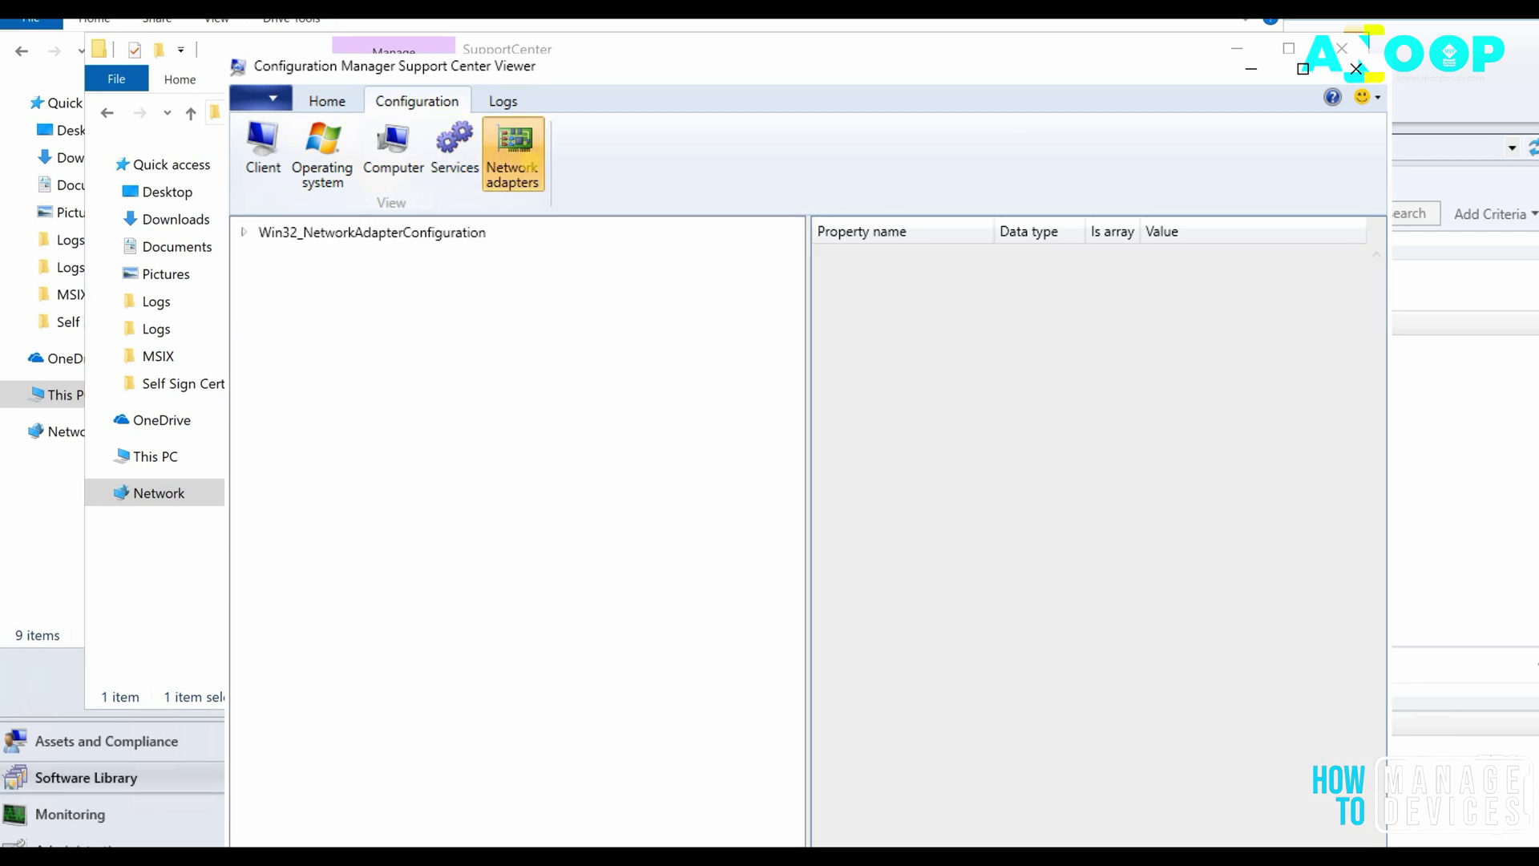
pyautogui.click(244, 234)
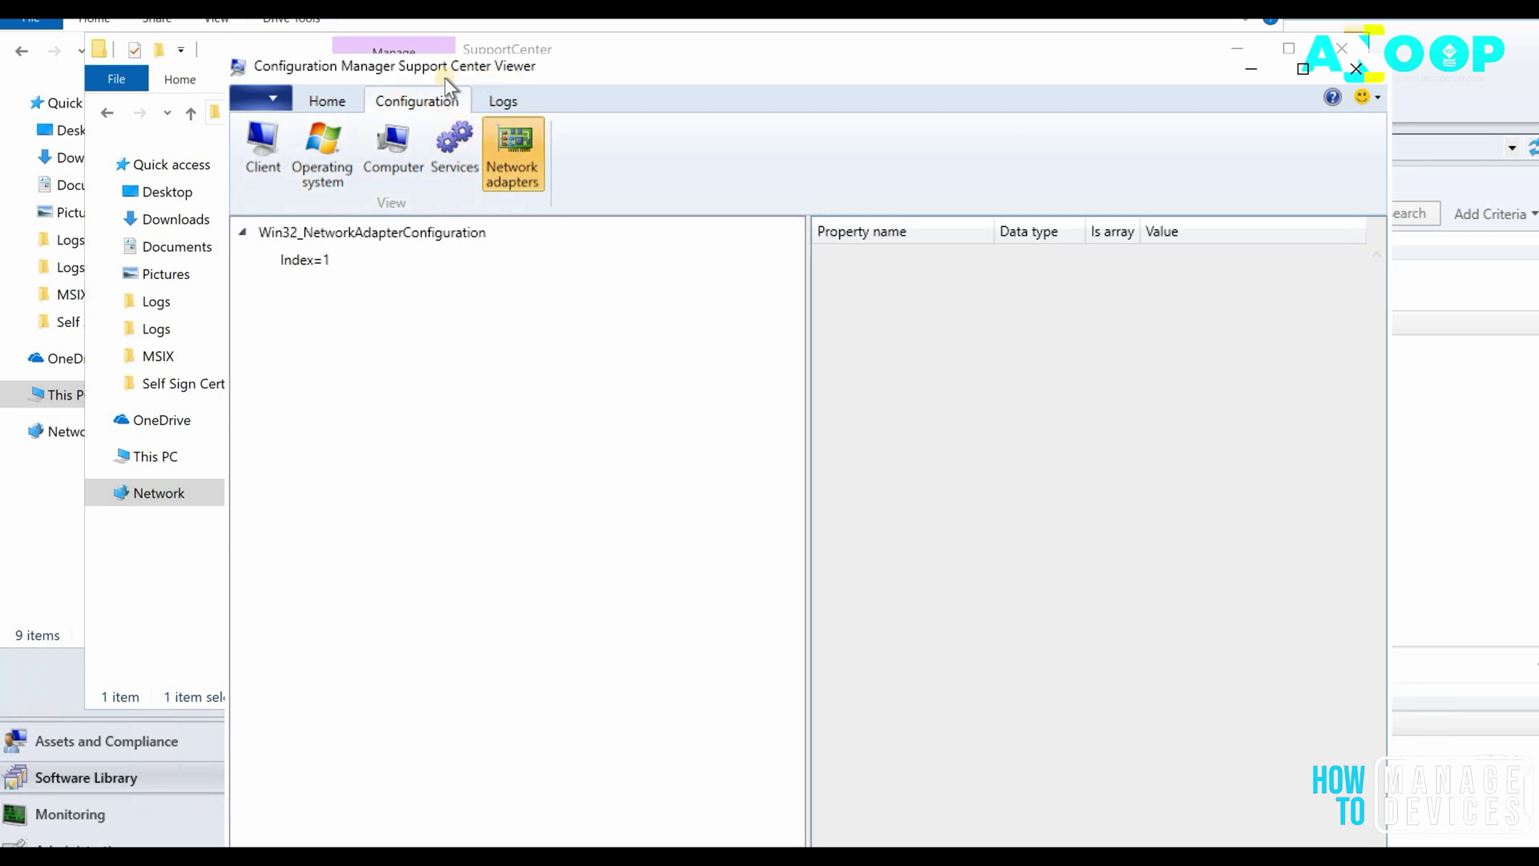
pyautogui.click(502, 105)
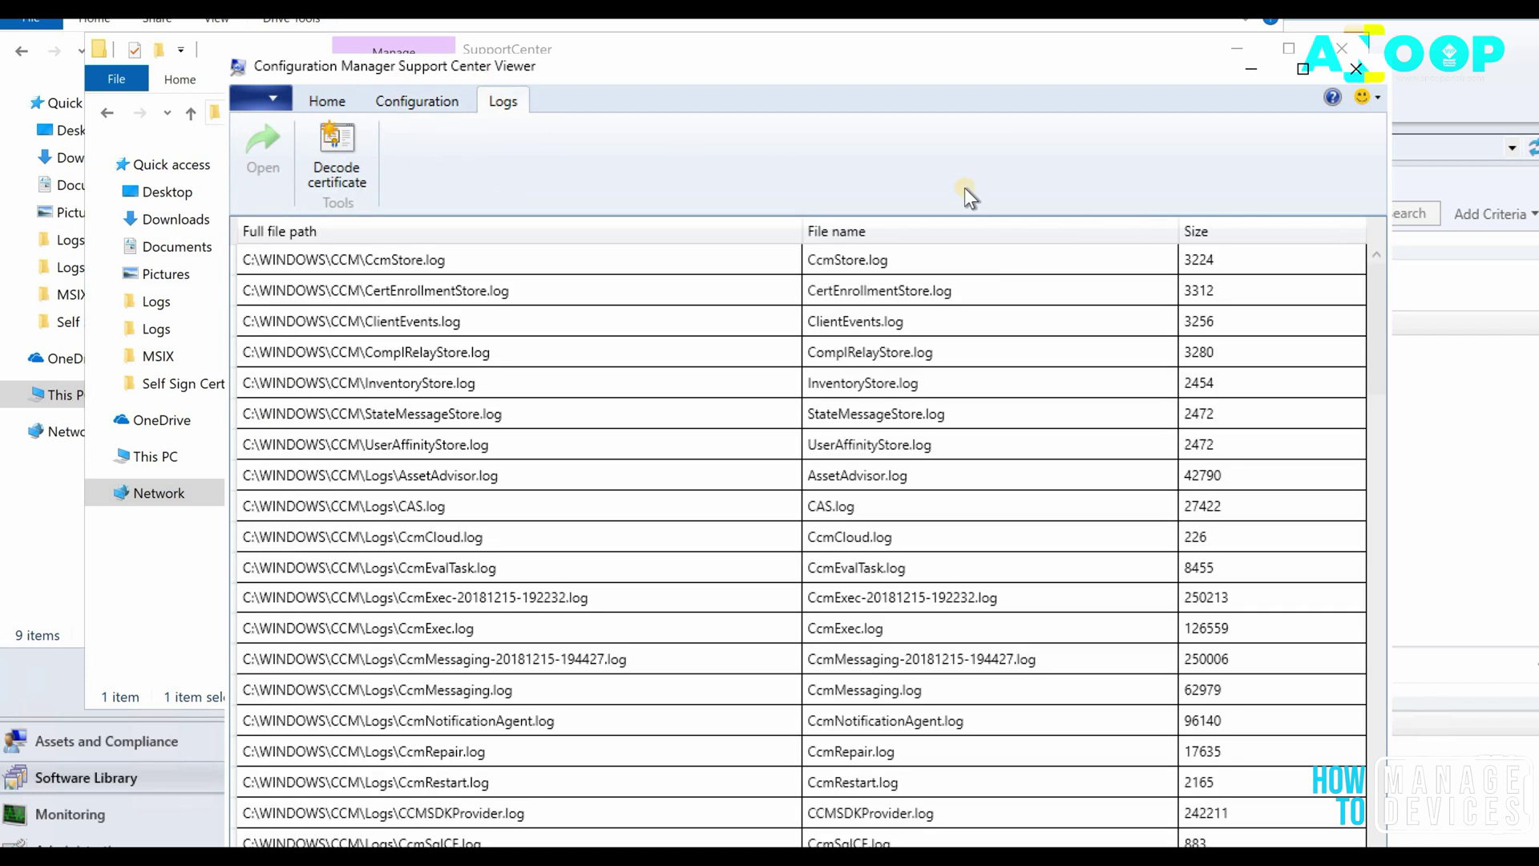
# Select CAS.log in the bundle's collected log file list.
pyautogui.click(501, 261)
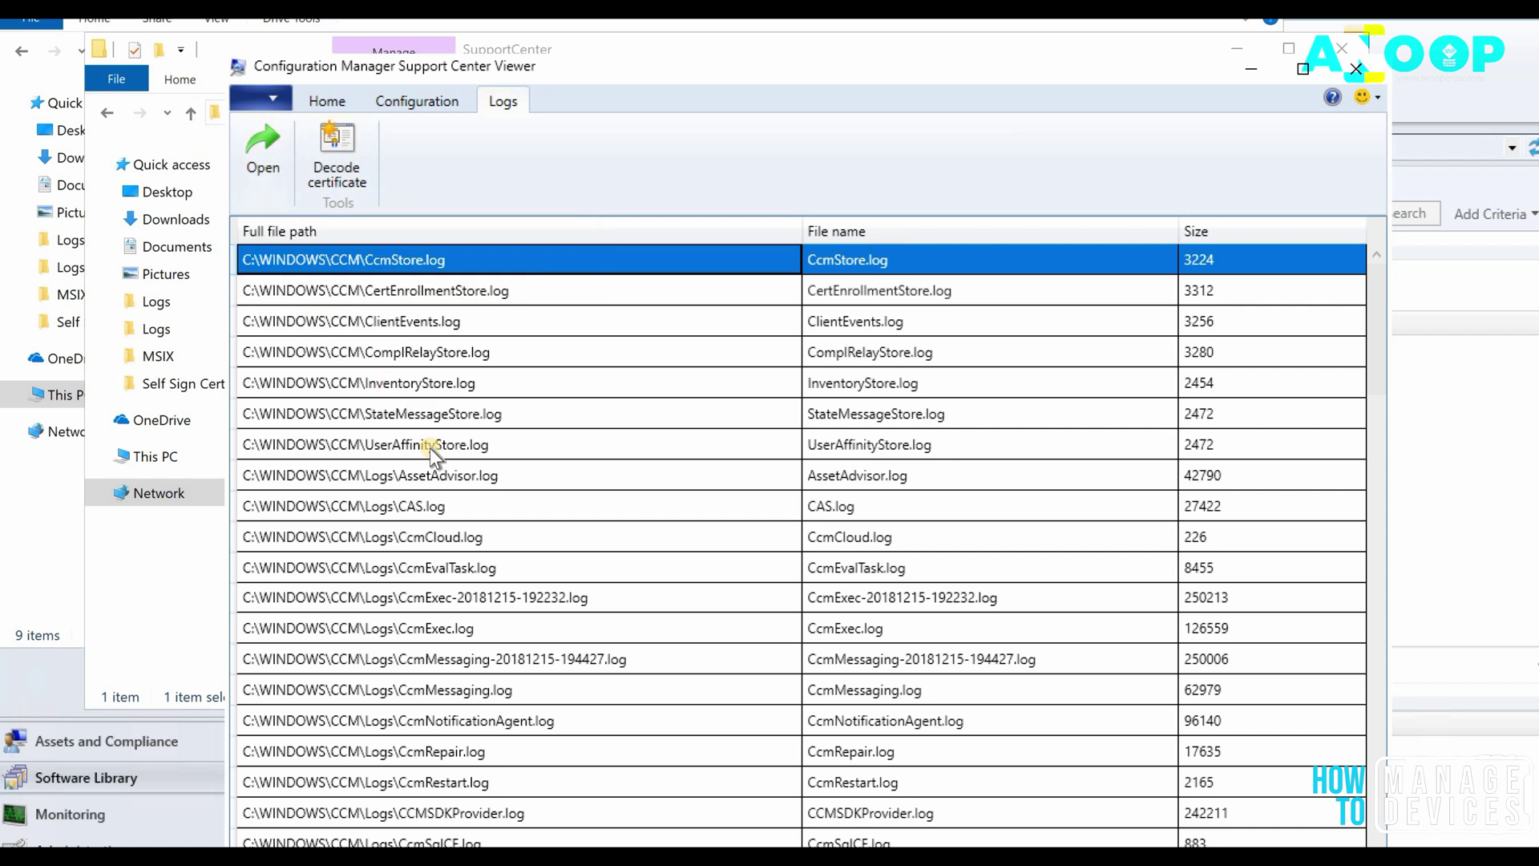
pyautogui.click(415, 506)
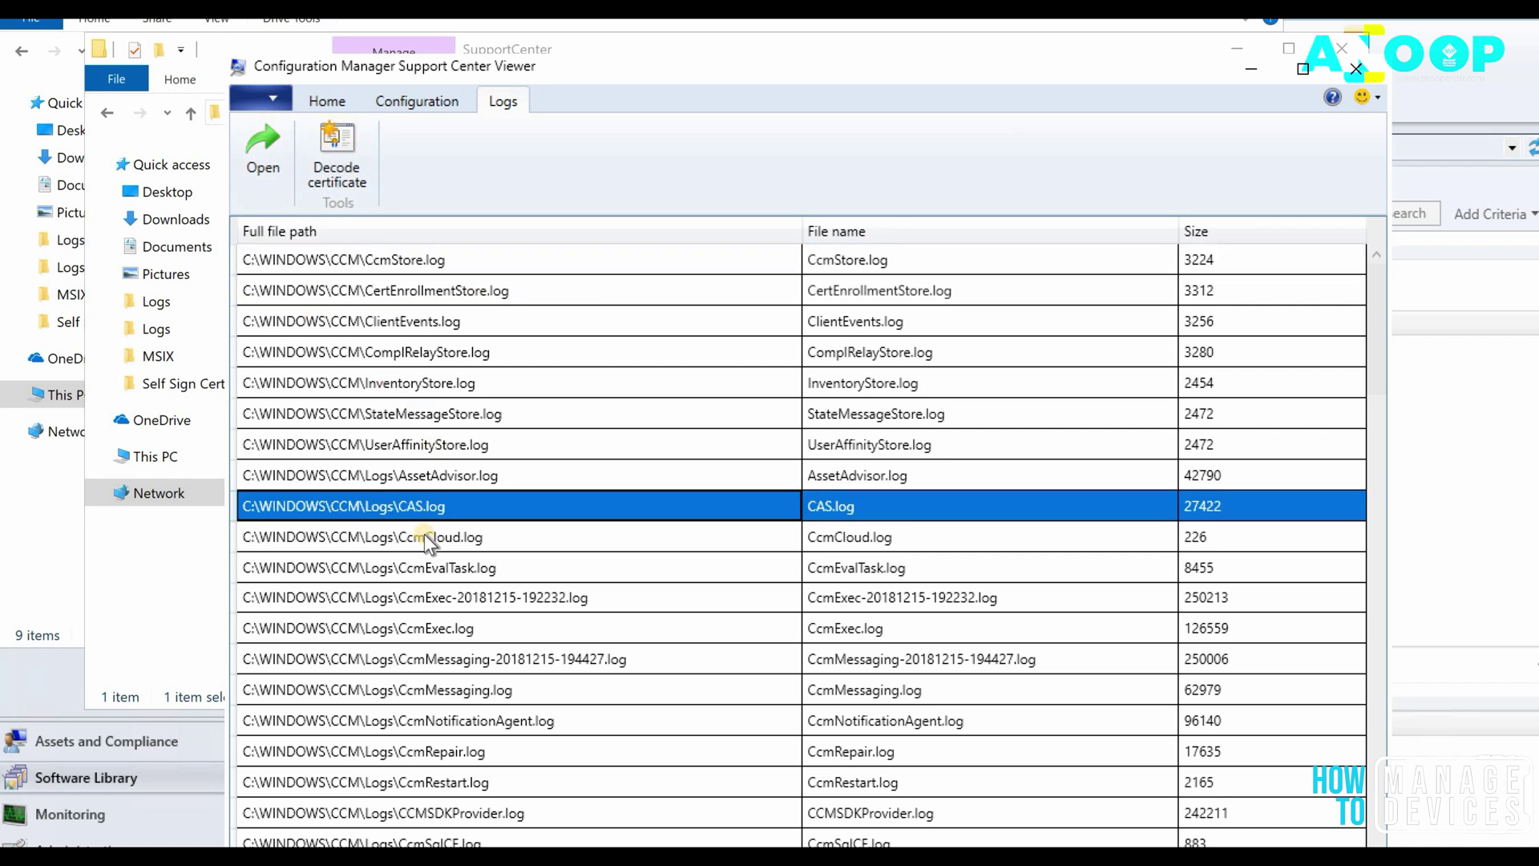
pyautogui.press('Down')
pyautogui.press('Down')
pyautogui.press('Down')
pyautogui.press('Down')
pyautogui.click(413, 507)
# Review CAS.log in Log Viewer, close it, and bring up the Start menu.
pyautogui.click(261, 167)
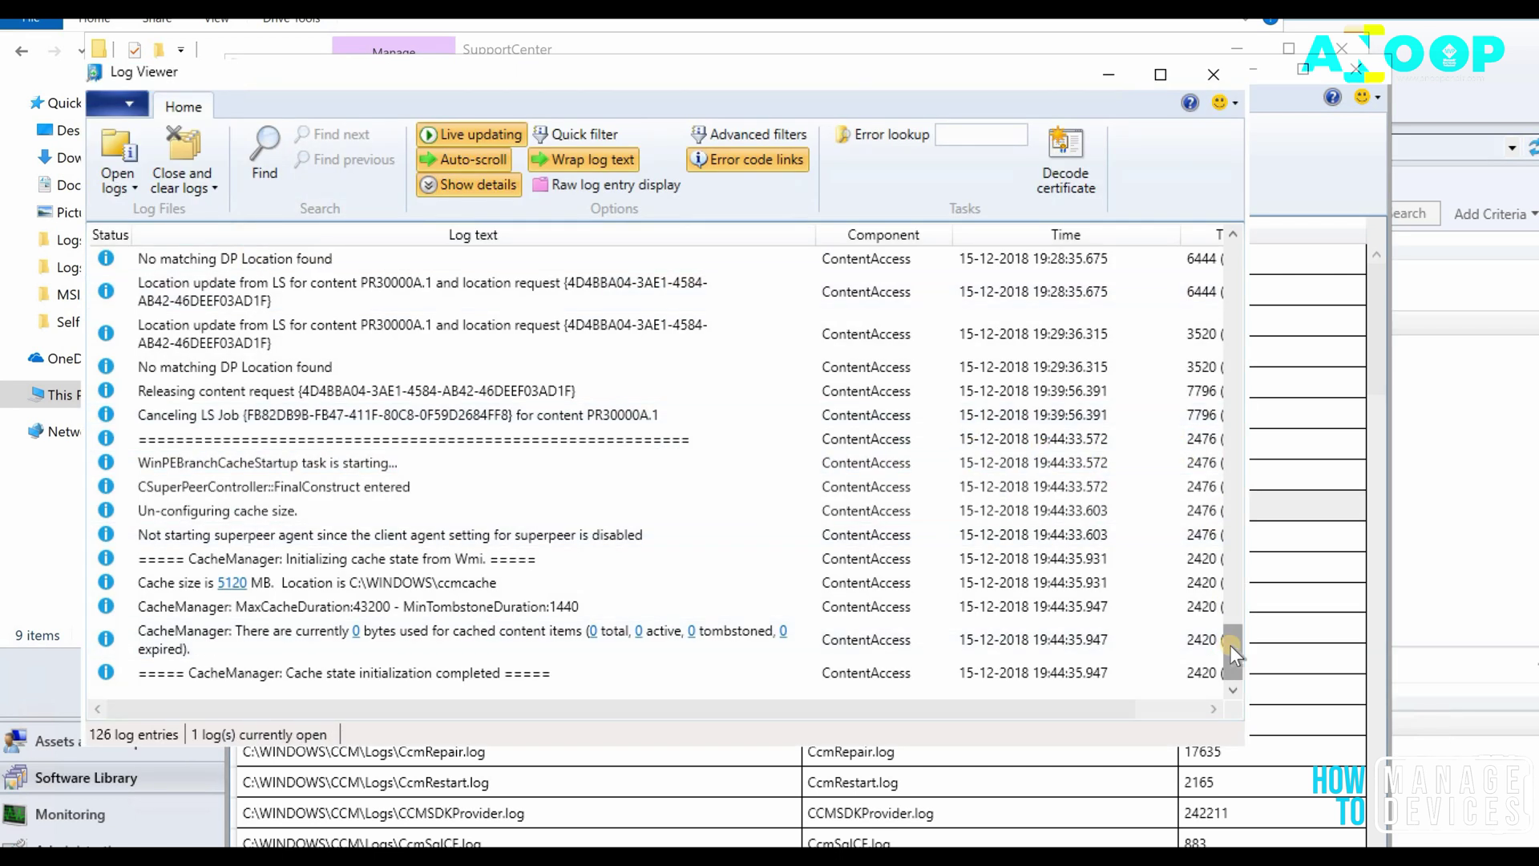
pyautogui.click(1217, 75)
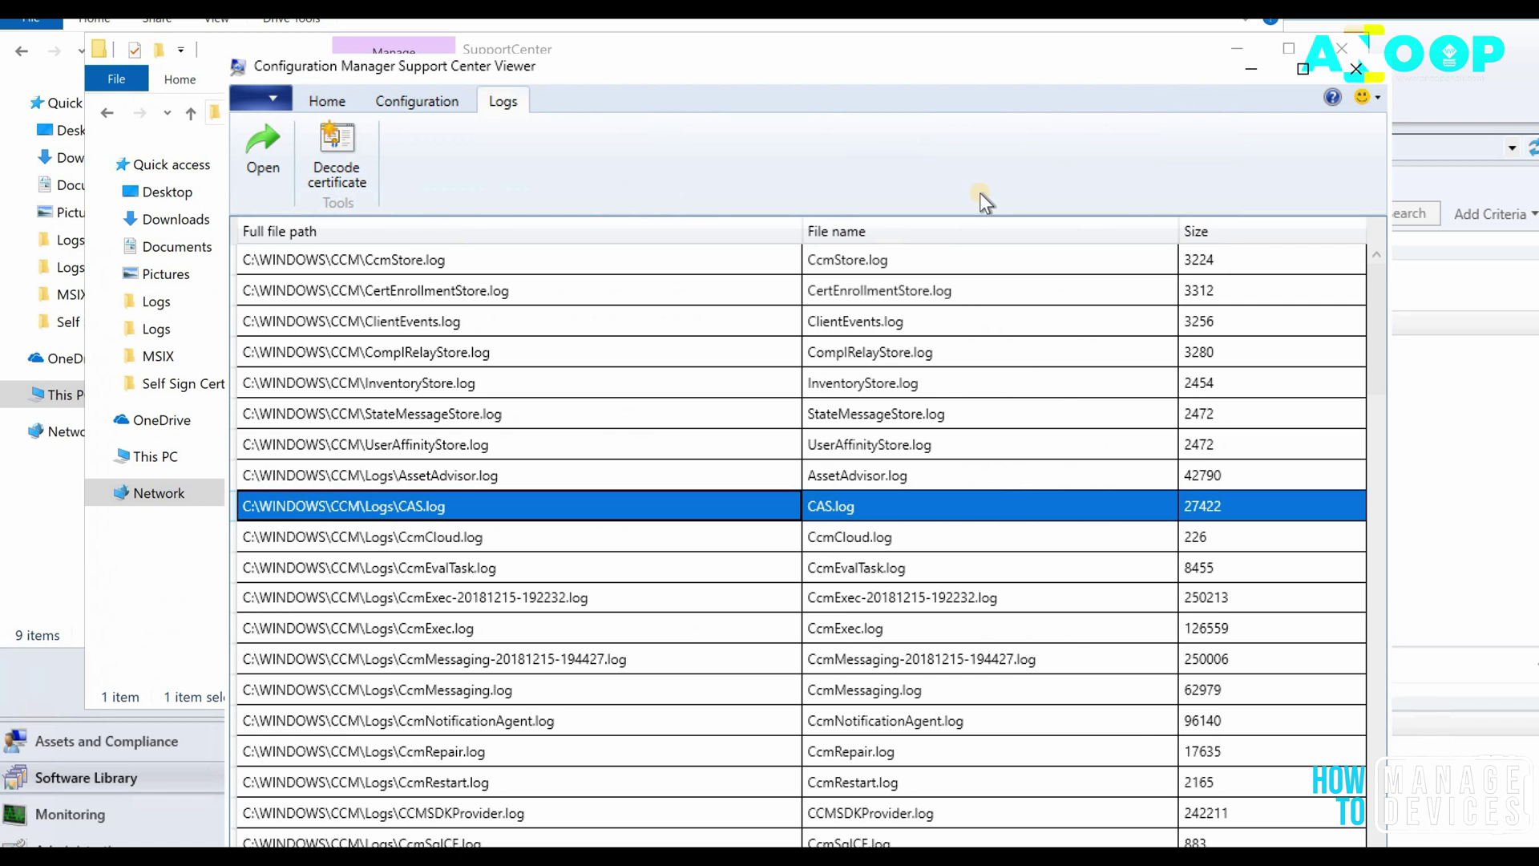
pyautogui.press('super')
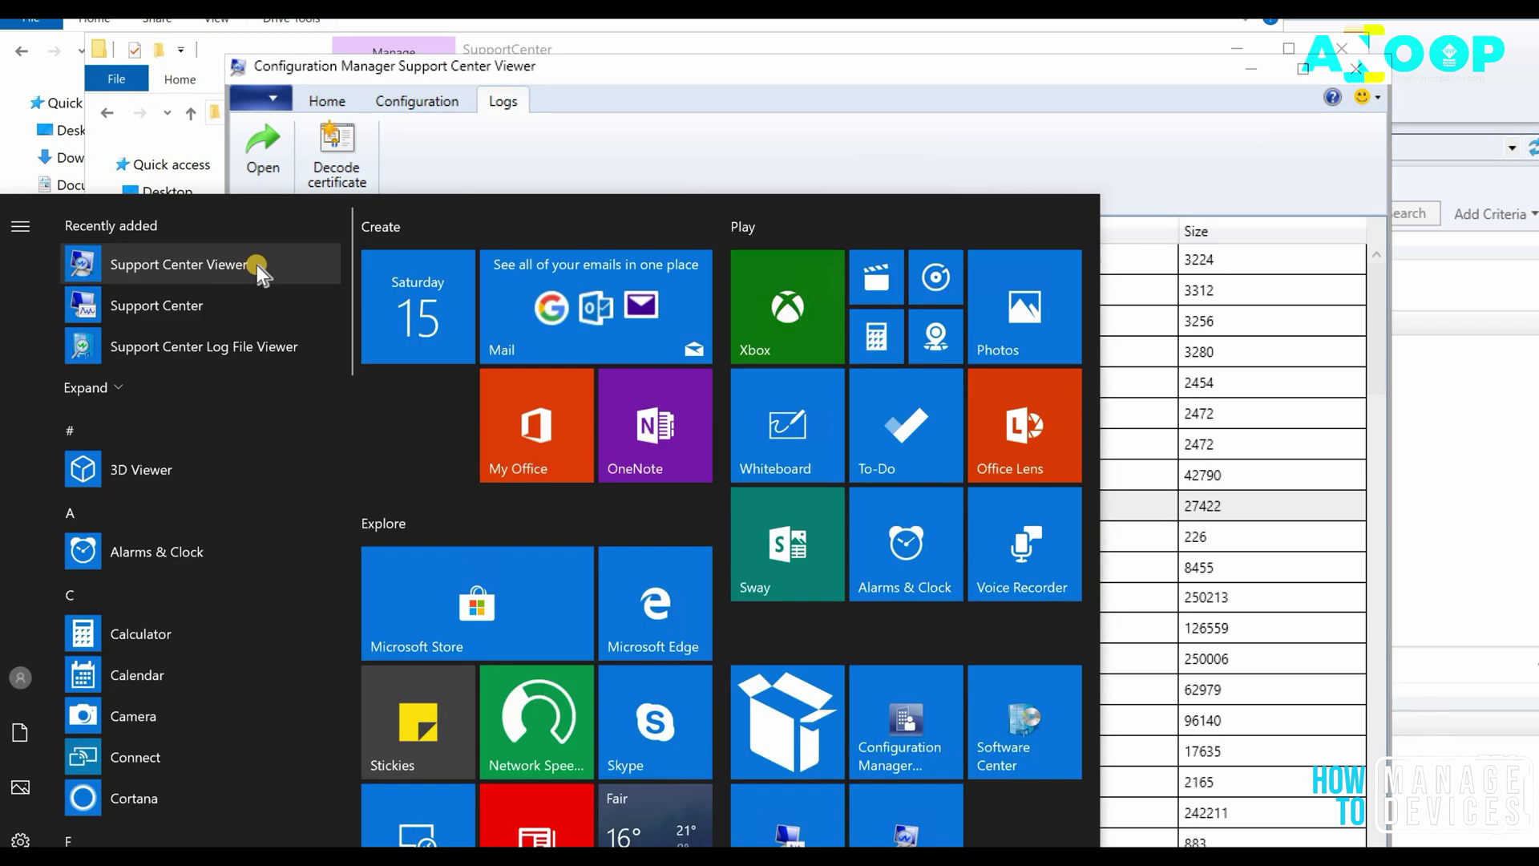
# Choose Support Center Viewer from the Start menu's Recently added list to return to the log list.
pyautogui.click(195, 260)
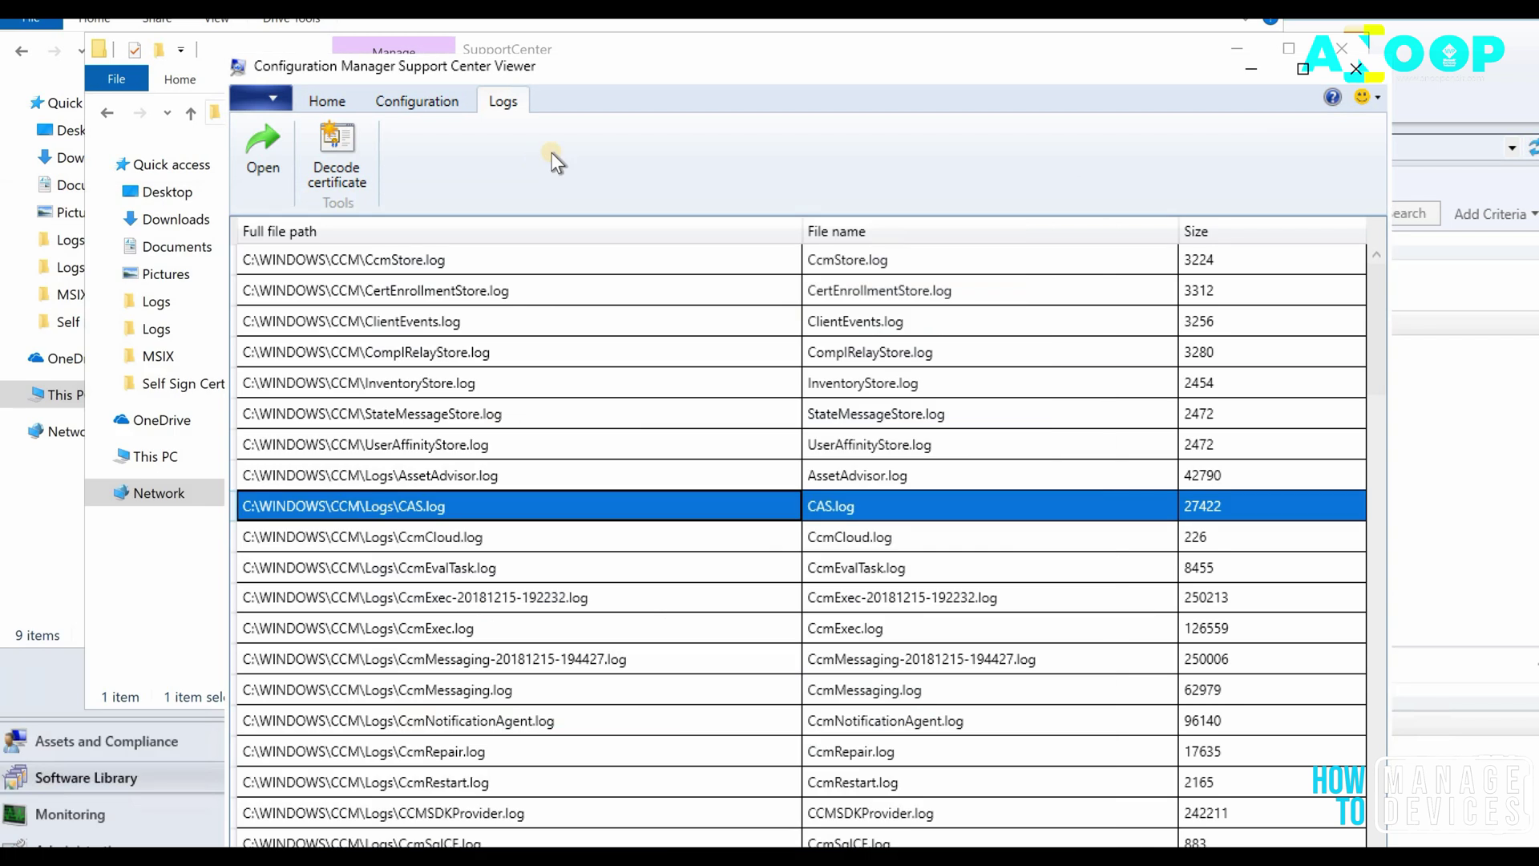